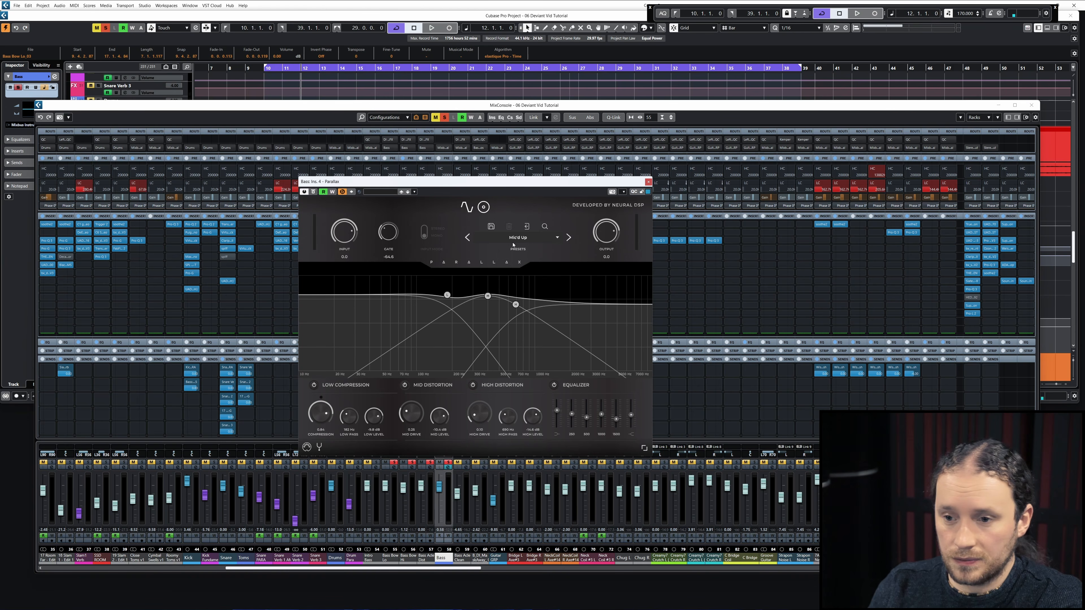
Browse the artist presets in the Parallax preset list, keeping the Mic'd Up preset loaded
left_click(521, 242)
mouse_move(496, 277)
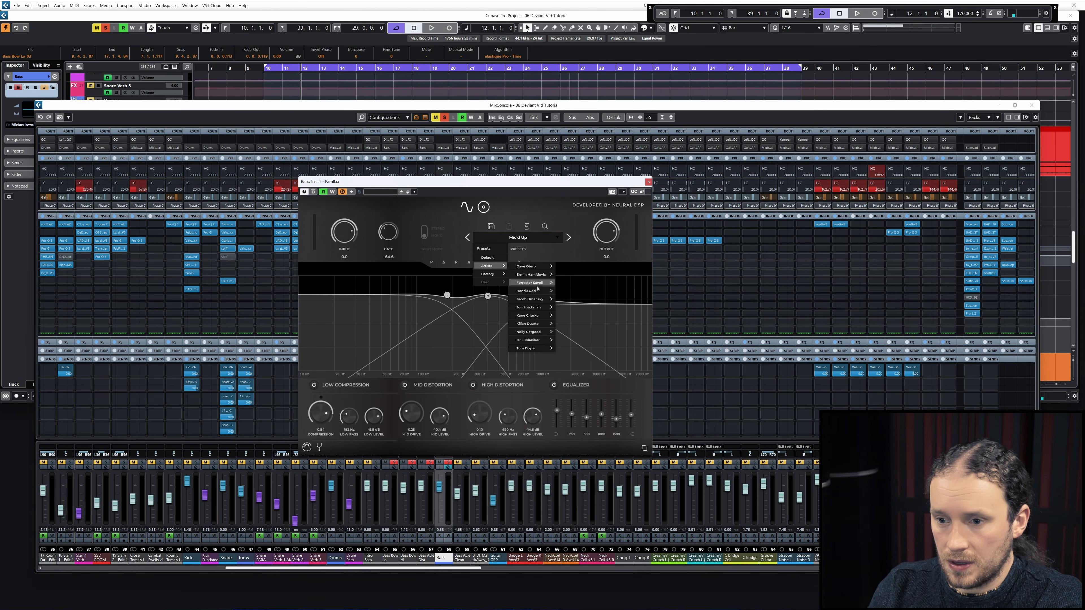
mouse_move(540, 284)
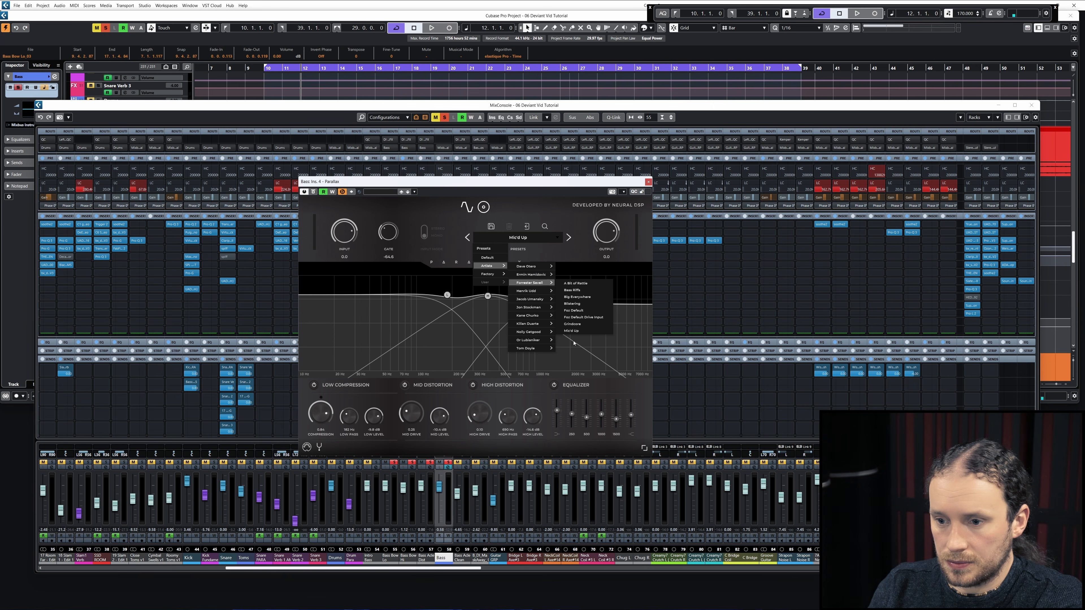
left_click(549, 204)
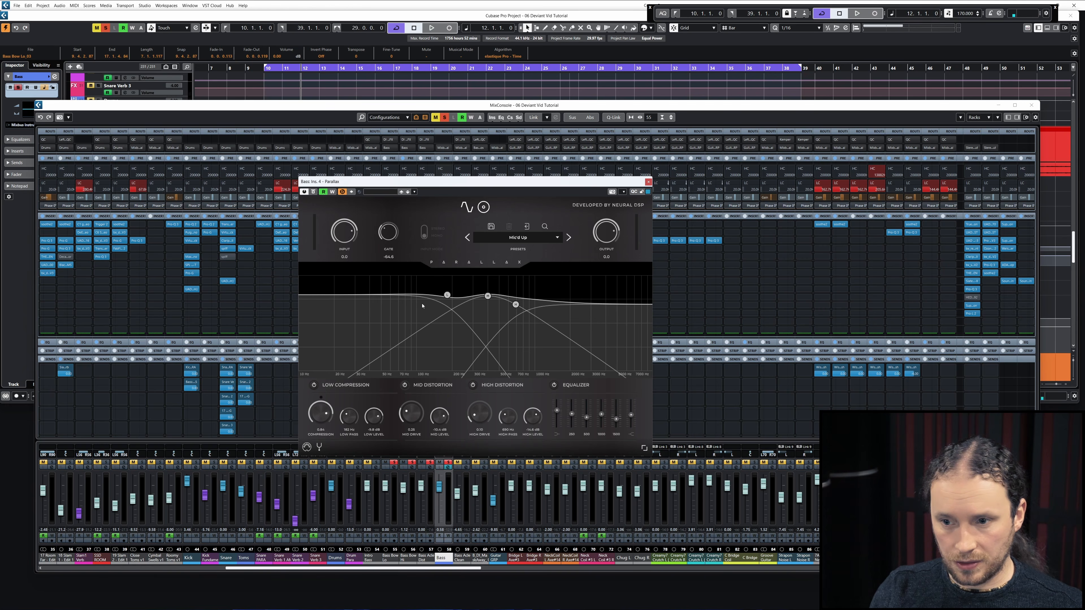
Check the Parallax cabinet microphone page, return to the distortion page and play the soloed bass through it
left_click_drag(470, 181, 604, 162)
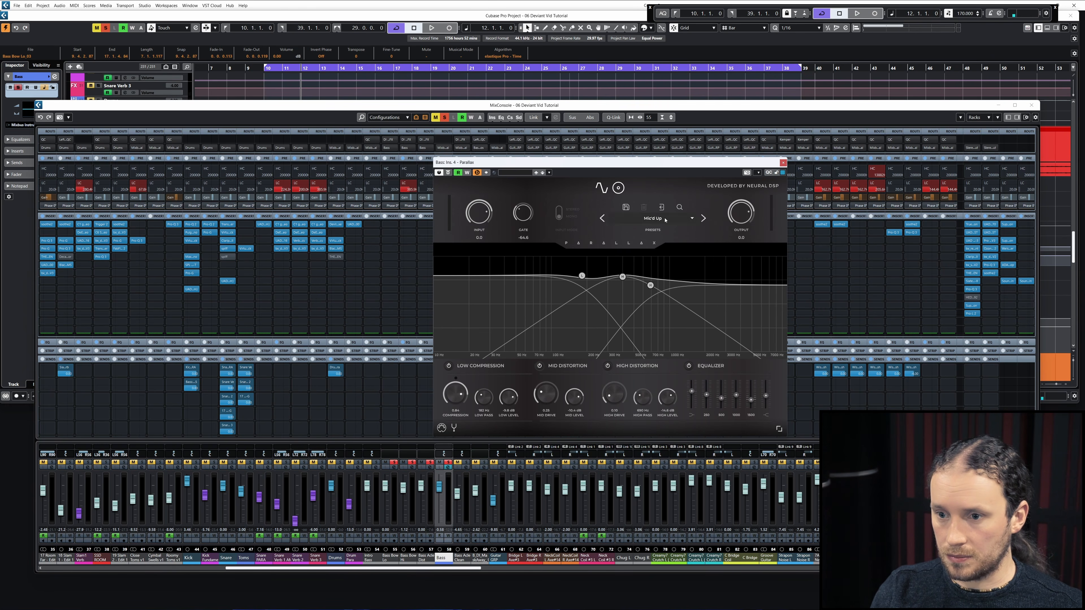
left_click(618, 186)
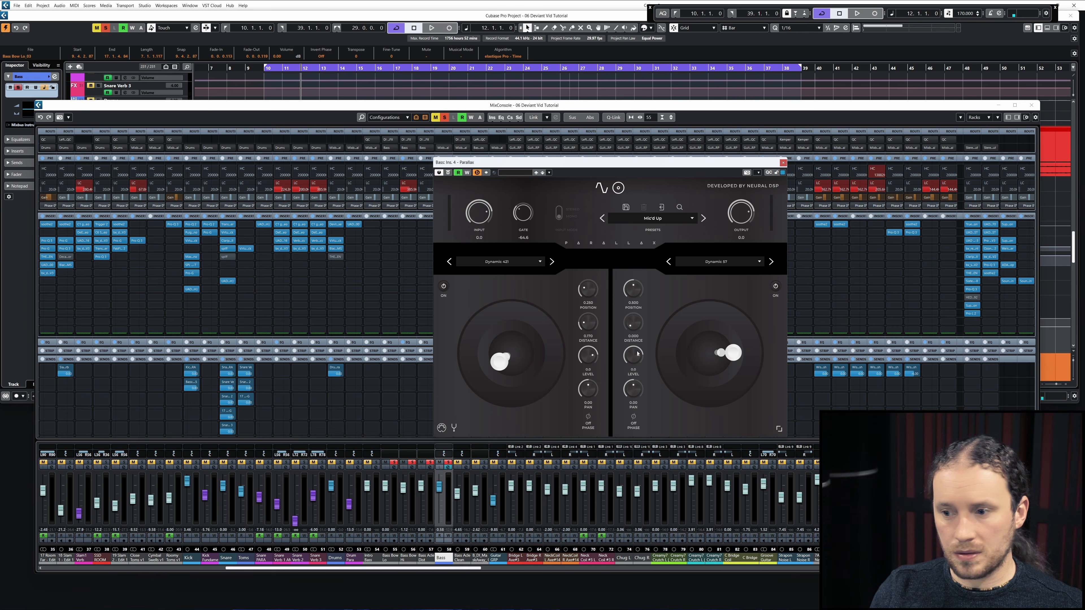
left_click(601, 188)
key("space")
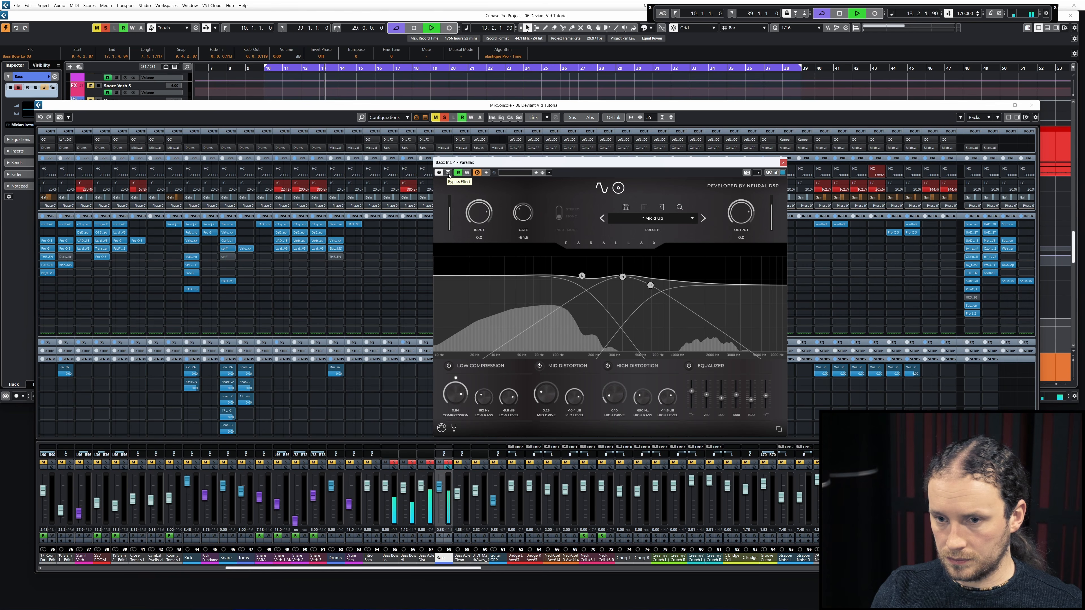
key("space")
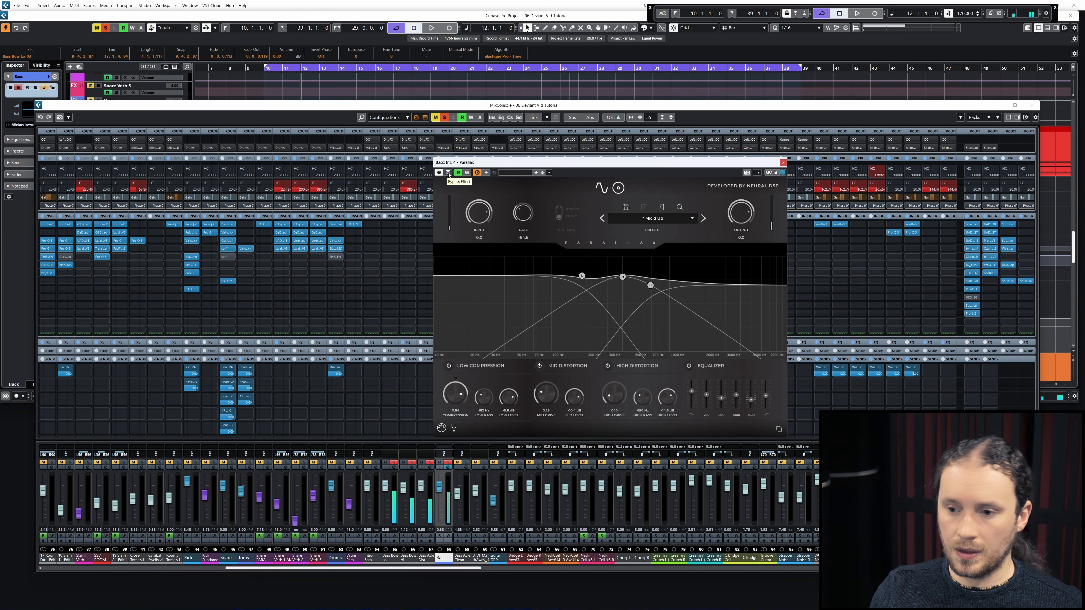
Open the Pro-Q 3 in the bass channel's first insert and arrange its window beside Parallax
left_click_drag(441, 168, 503, 262)
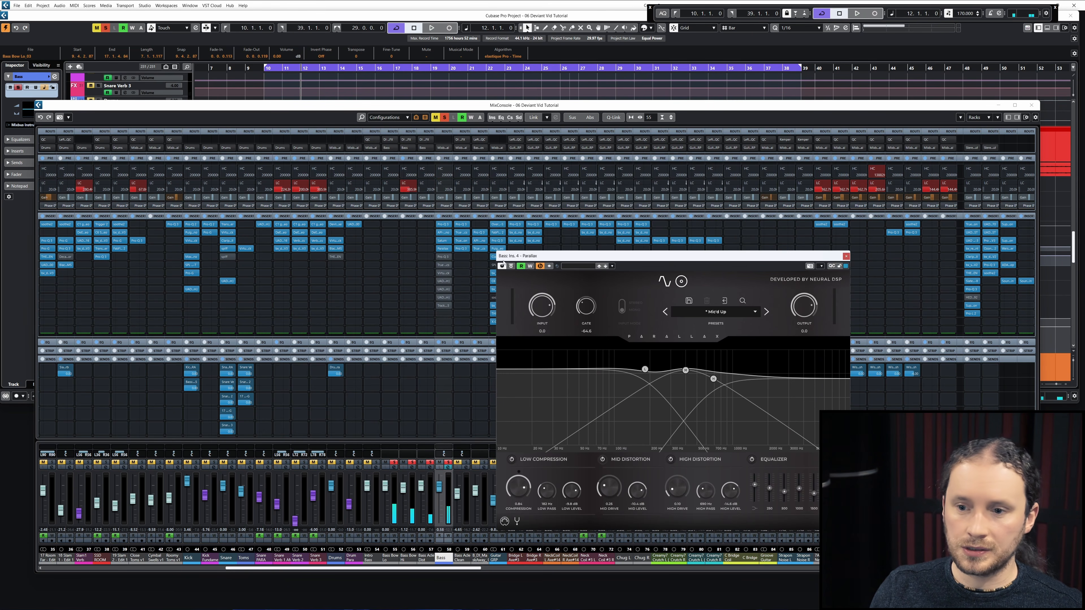
left_click(443, 224)
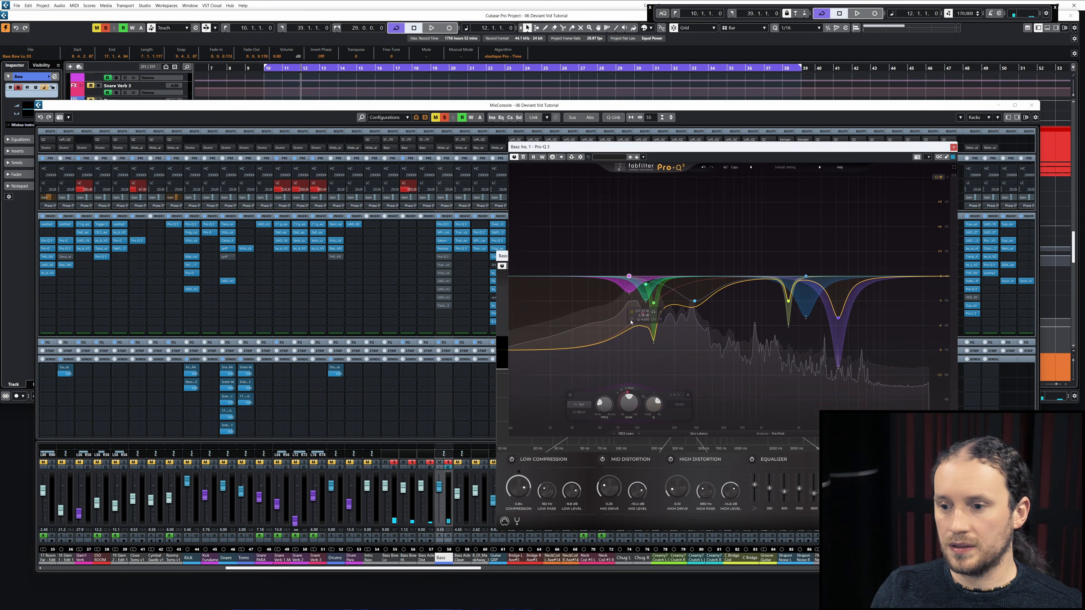
left_click_drag(622, 147, 581, 59)
left_click(593, 361)
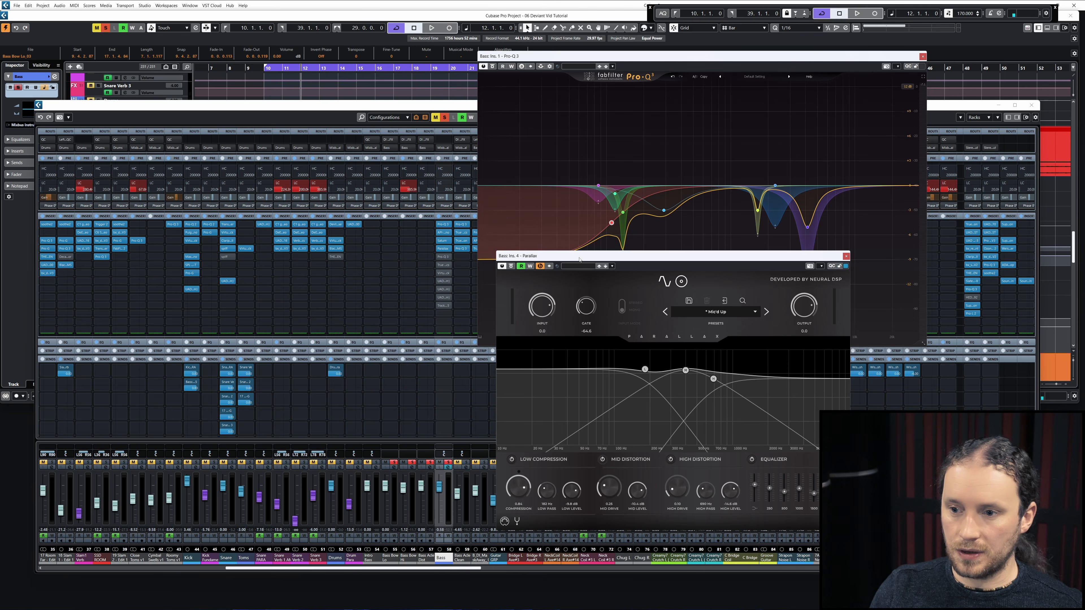
left_click_drag(580, 260, 257, 249)
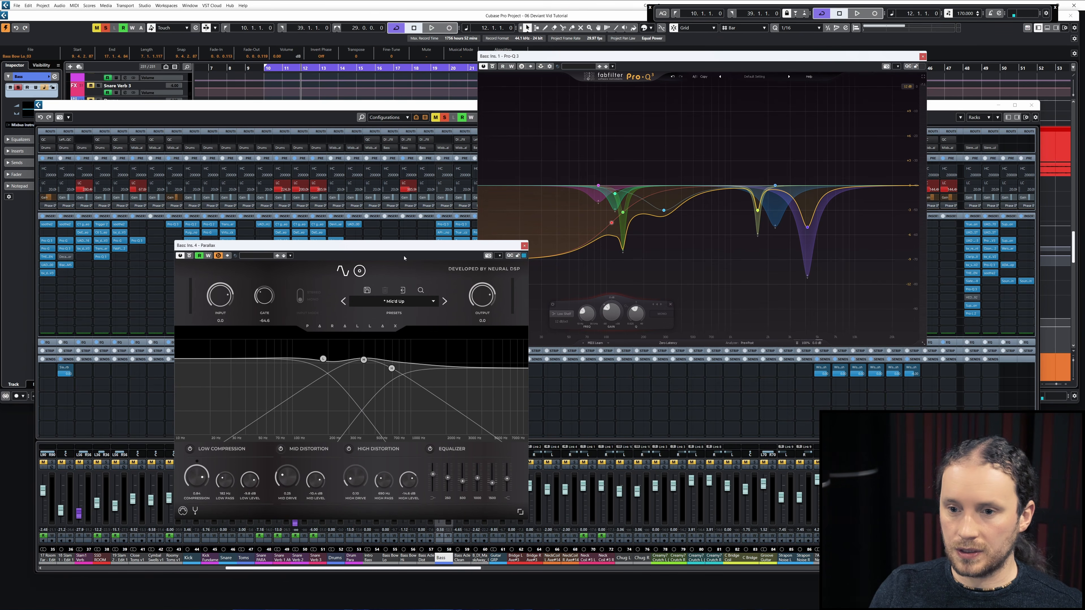
left_click_drag(404, 258, 368, 248)
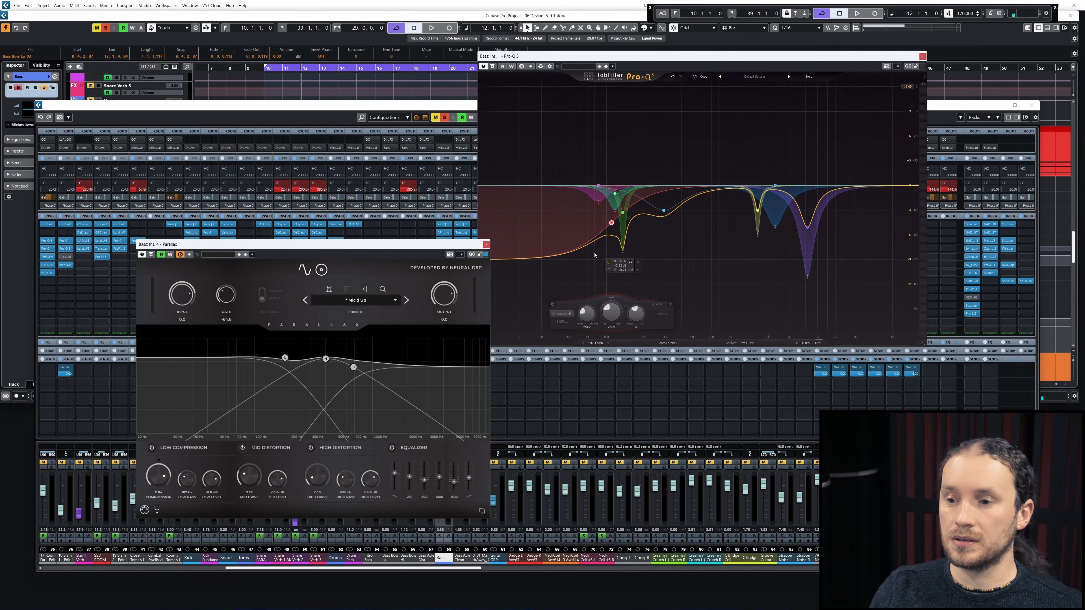
mouse_move(611, 227)
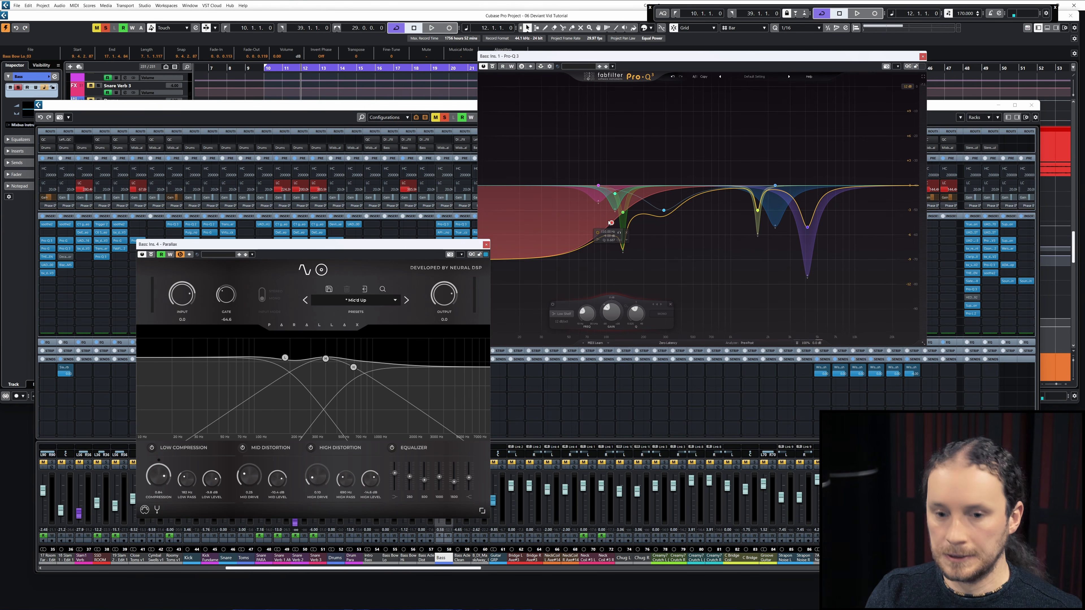
left_click_drag(415, 245, 383, 246)
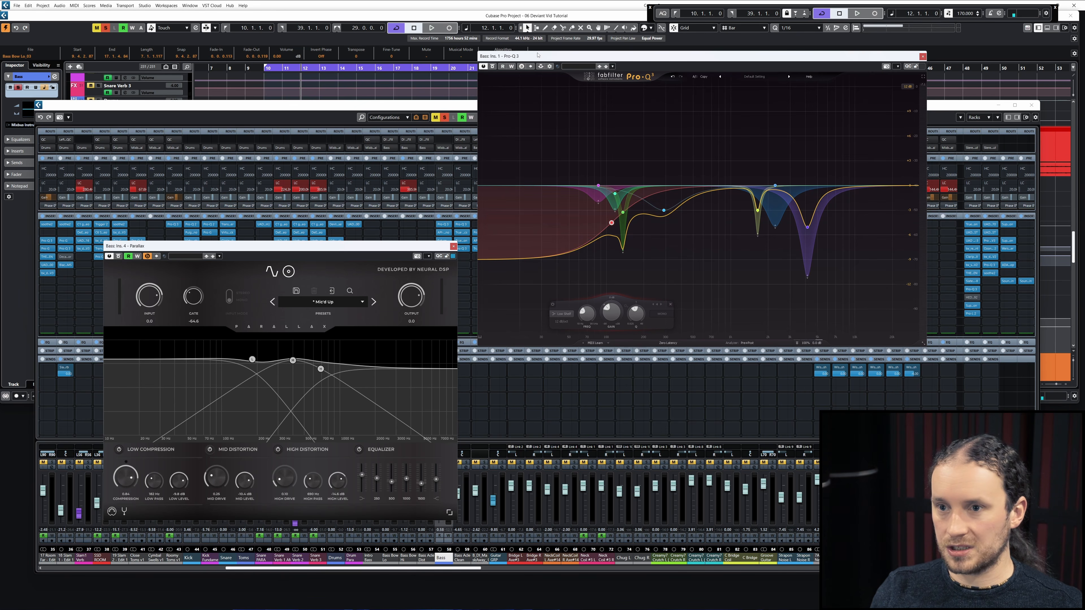
left_click_drag(535, 55, 532, 270)
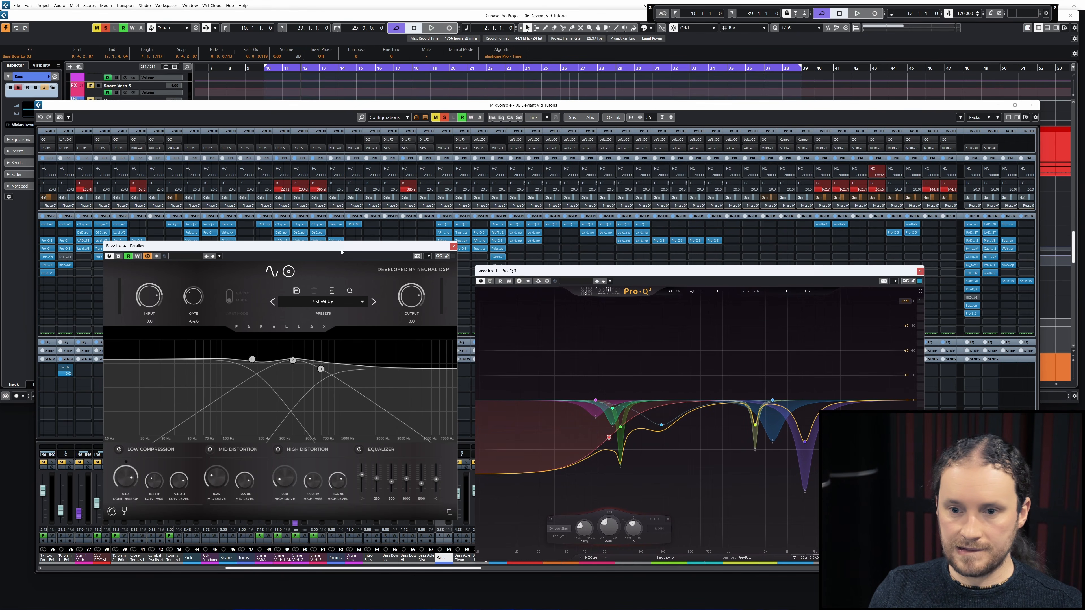
Bypass the low shelf and the neighbouring low and low-mid bands together in the bass Pro-Q 3, and spread the plugin windows apart
left_click_drag(567, 372, 720, 506)
left_click(560, 520)
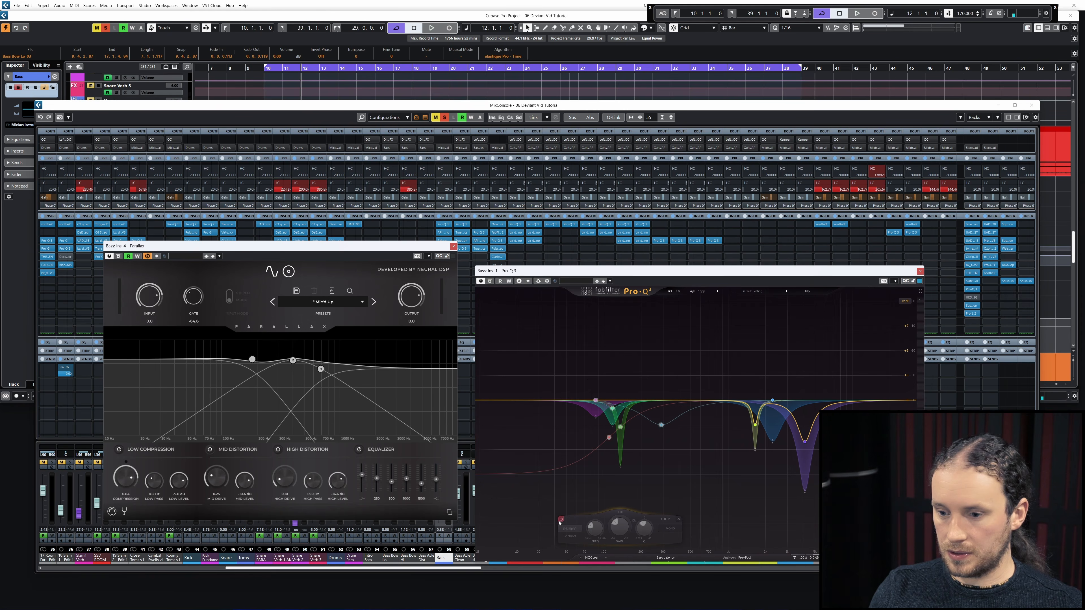
left_click_drag(370, 251, 274, 284)
left_click_drag(555, 271, 583, 252)
Unsolo the bass and play it in the mix, comparing the low Pro-Q 3 bands enabled and bypassed
key("space")
left_click(447, 464)
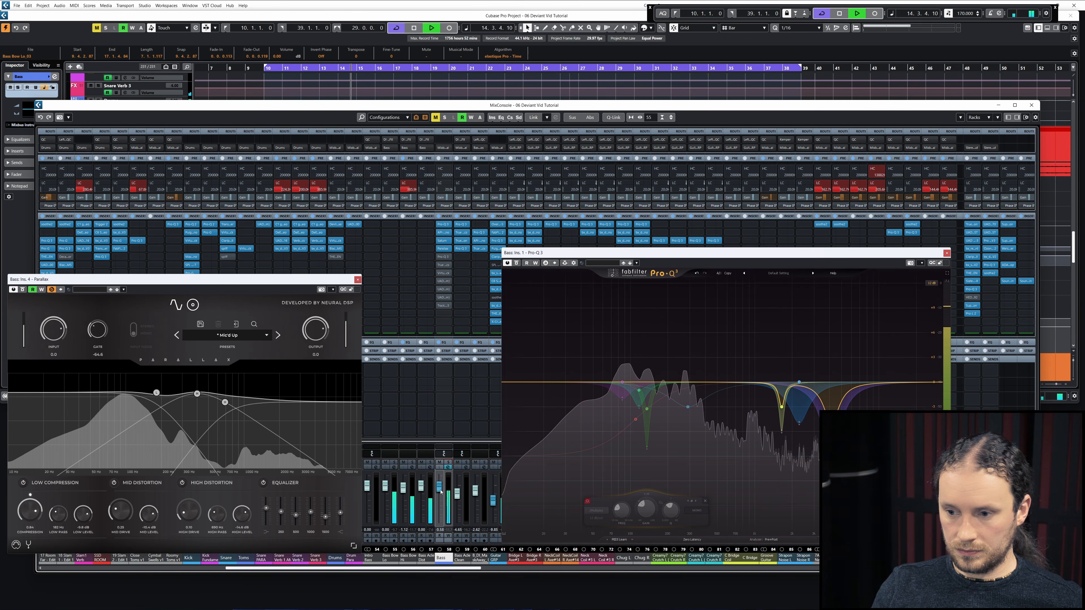
left_click(587, 501)
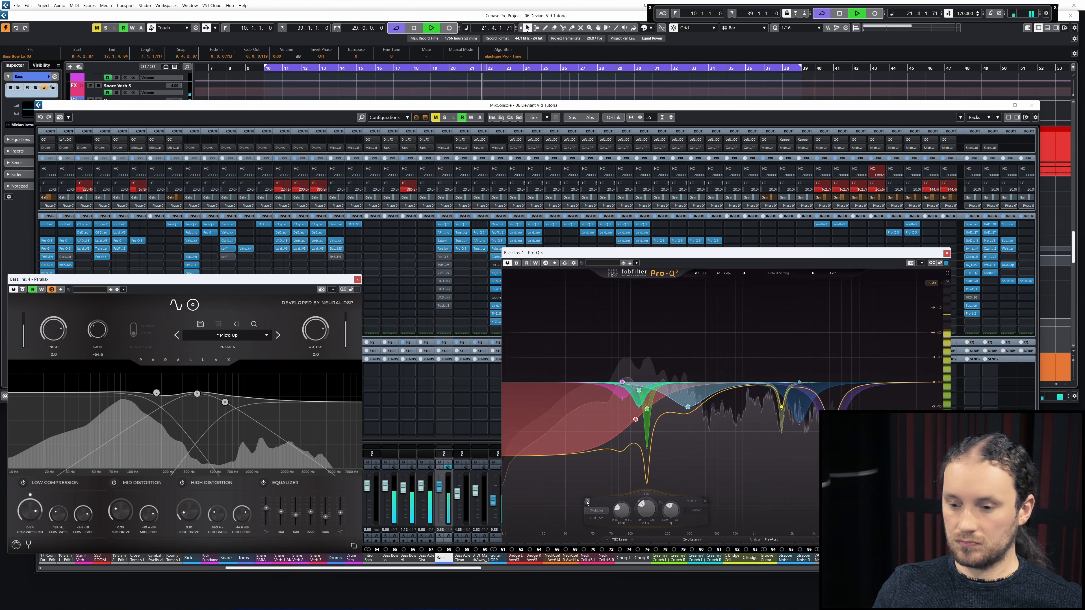
left_click(587, 502)
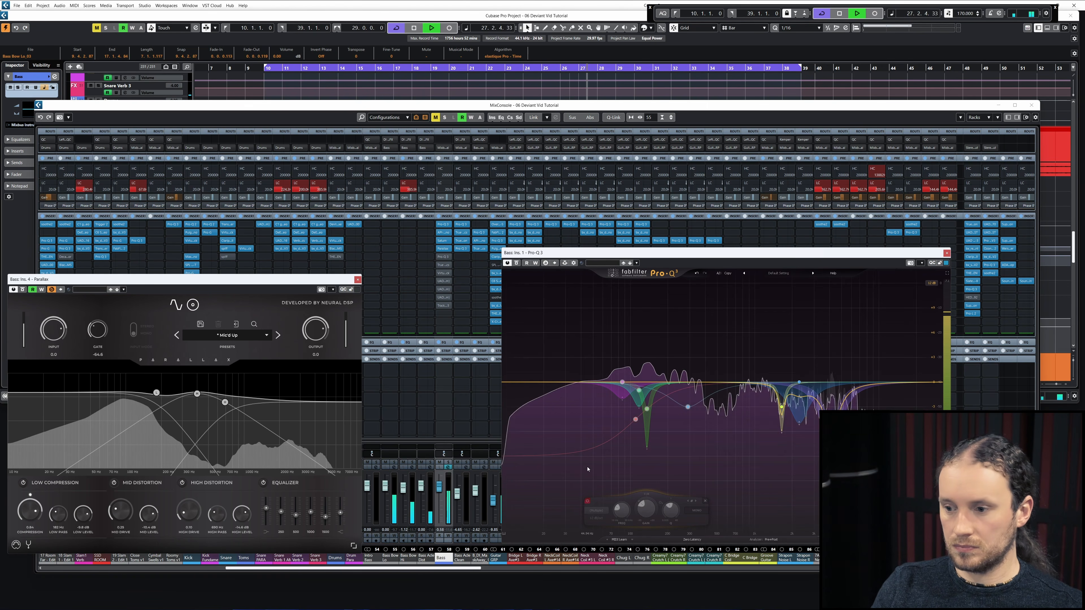
key("space")
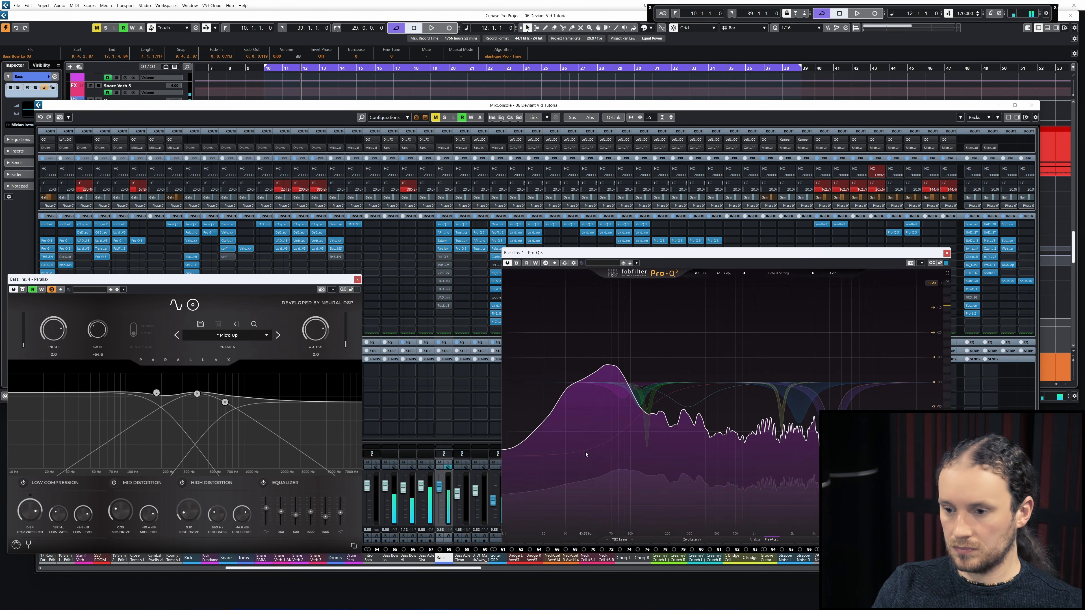
left_click(588, 501)
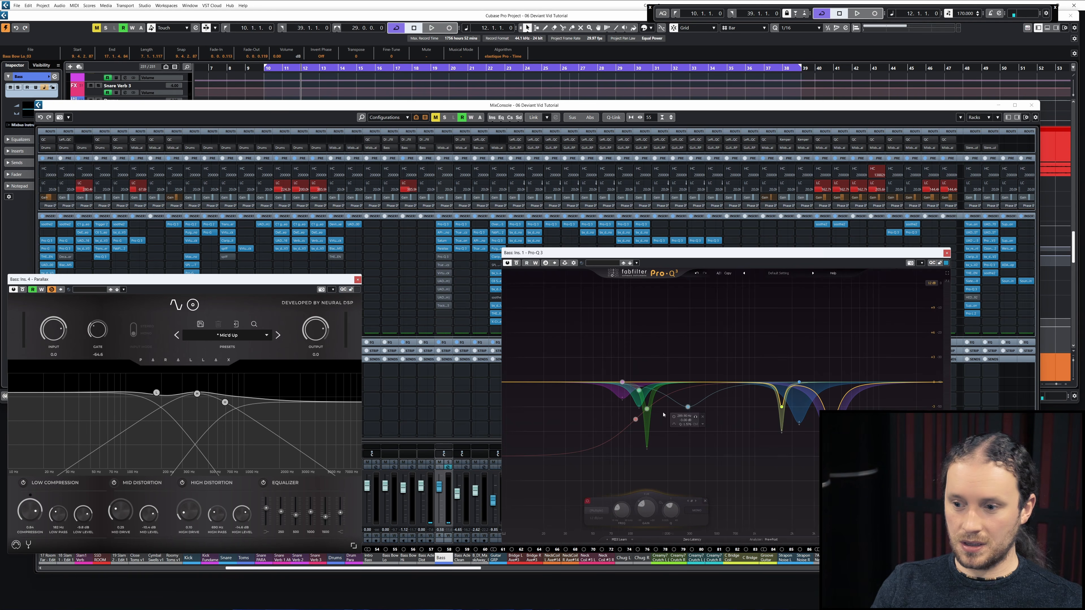
Lower the bass channel fader slightly and re-enable the bypassed low and low-mid bands in the bass Pro-Q 3
left_click_drag(592, 339, 712, 445)
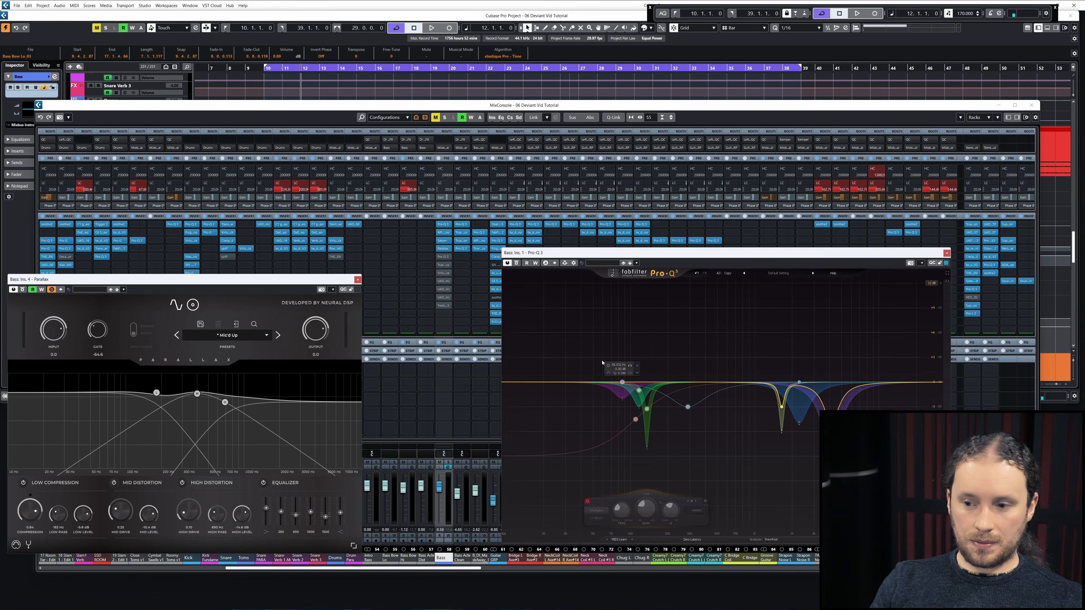
left_click_drag(592, 345, 712, 447)
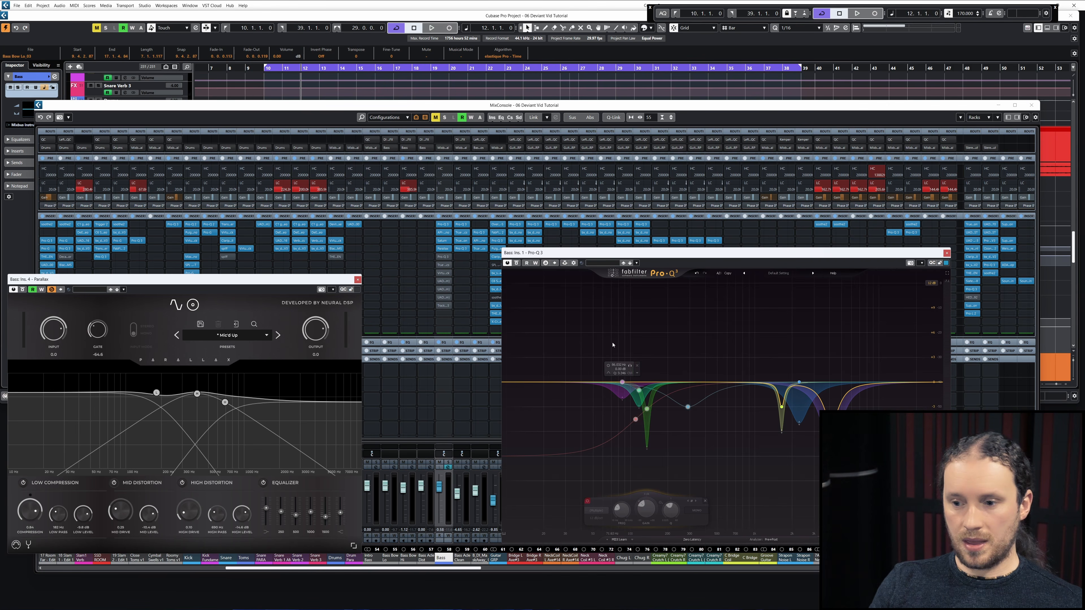
left_click_drag(608, 337, 696, 450)
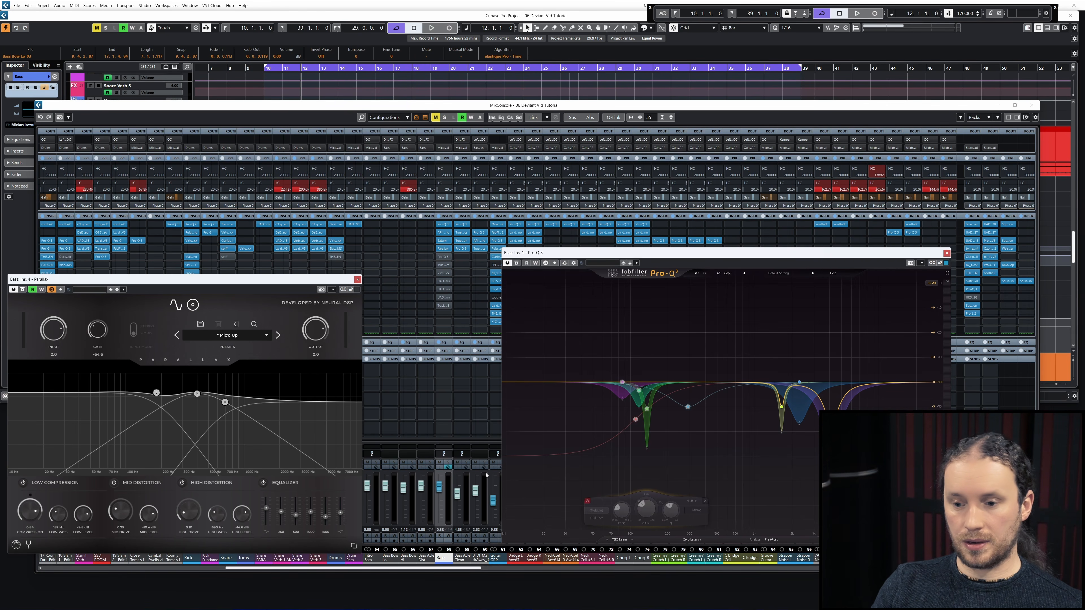
left_click_drag(612, 337, 709, 432)
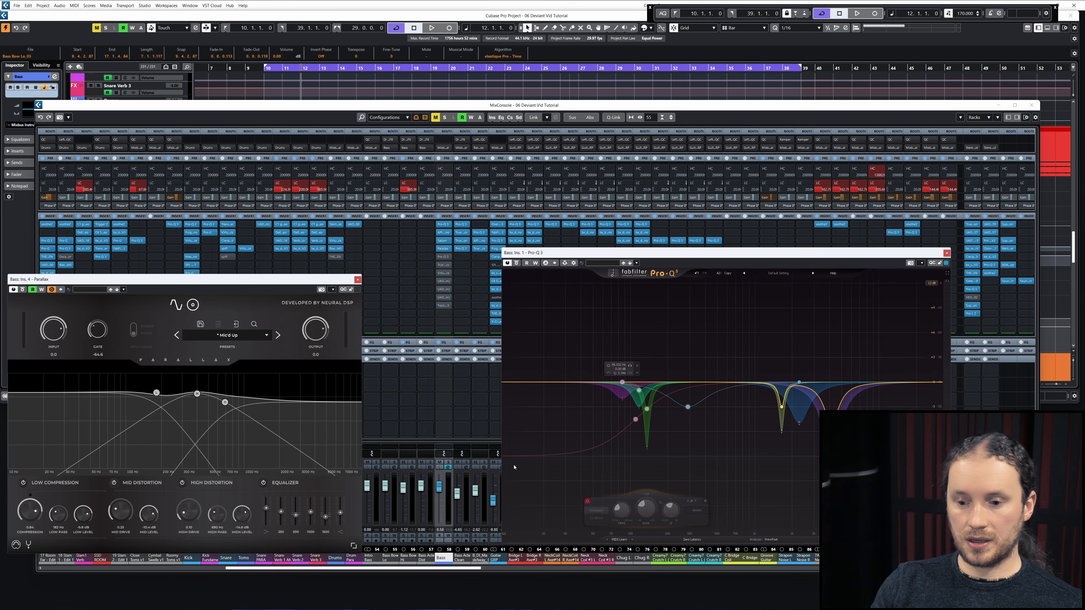
left_click_drag(438, 487, 439, 491)
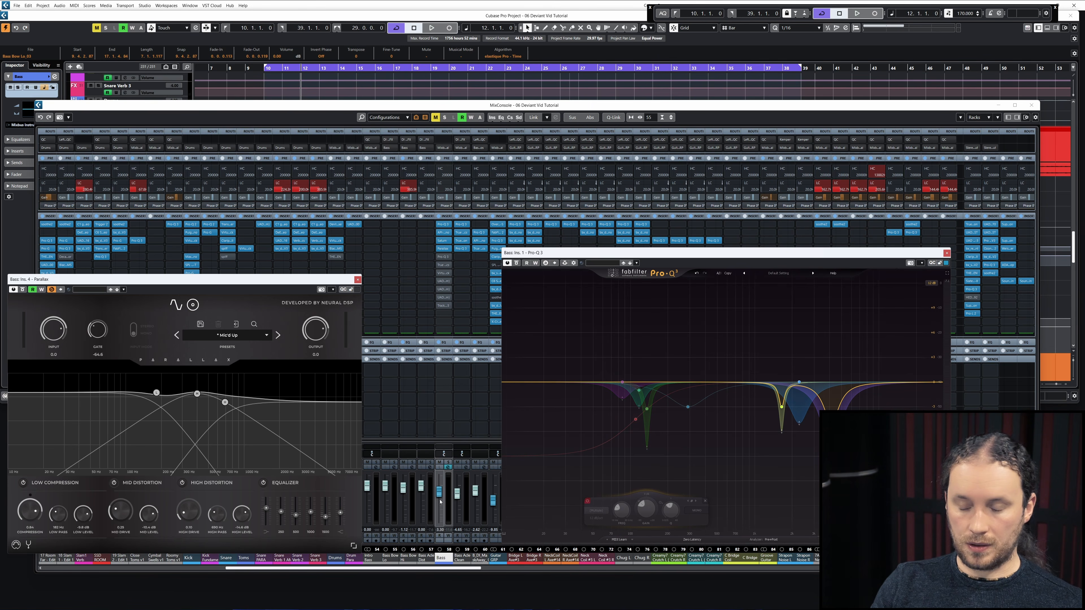
left_click_drag(581, 338, 732, 466)
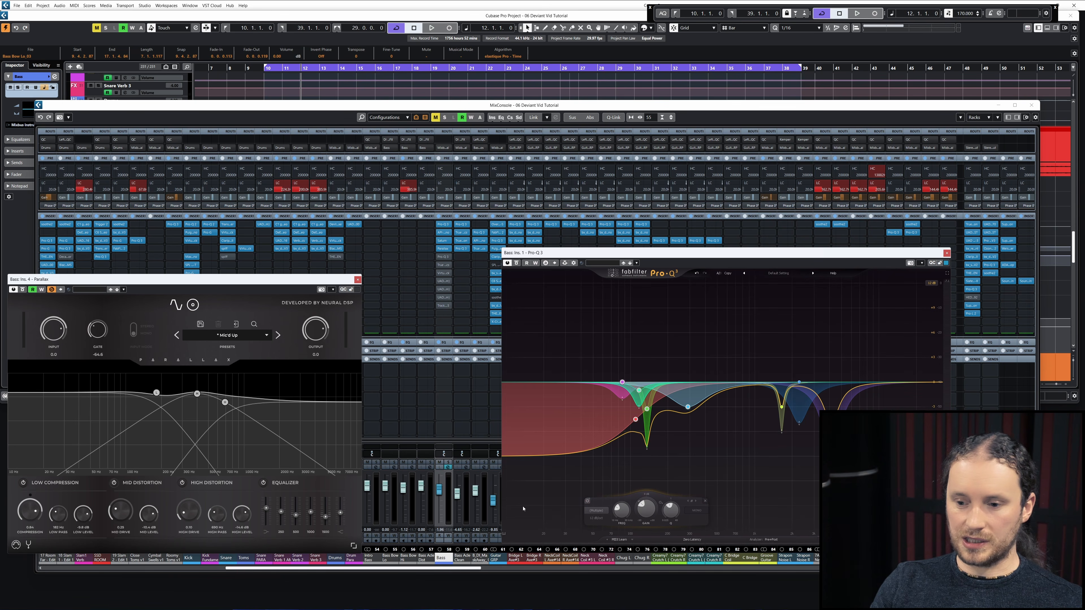
Fine-tune the guitar group fader and then the bass fader while the full mix plays
scroll(439, 501, "up", 1)
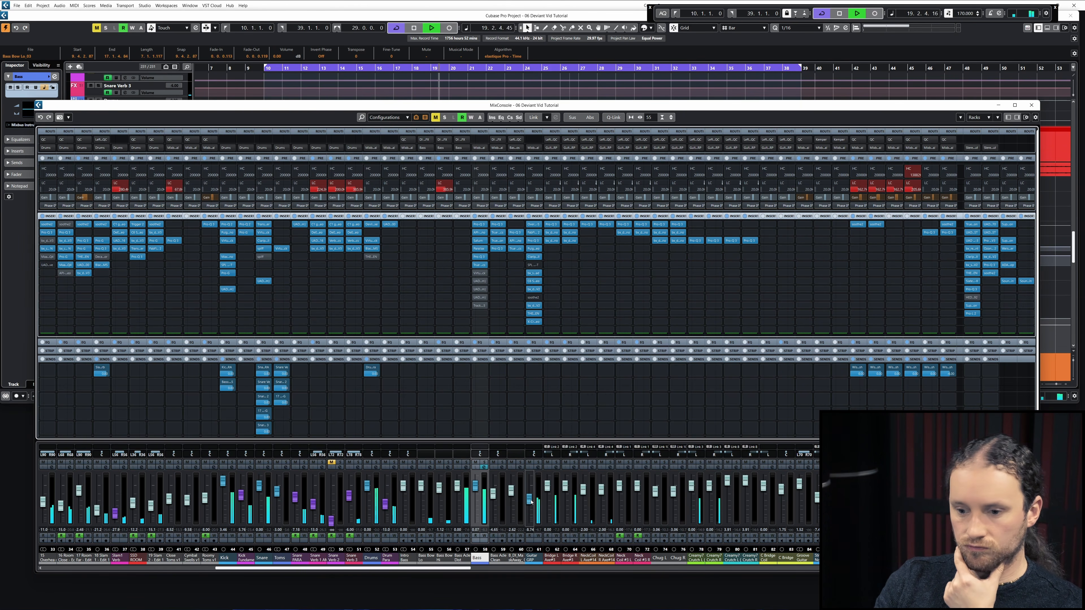
left_click_drag(530, 504, 530, 500)
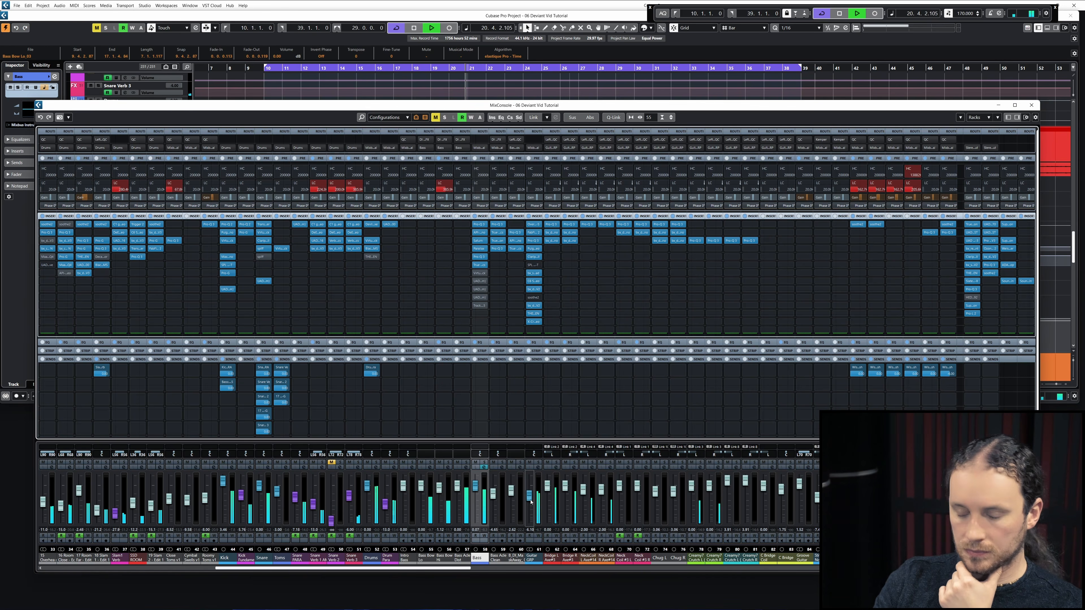
left_click_drag(531, 502, 529, 501)
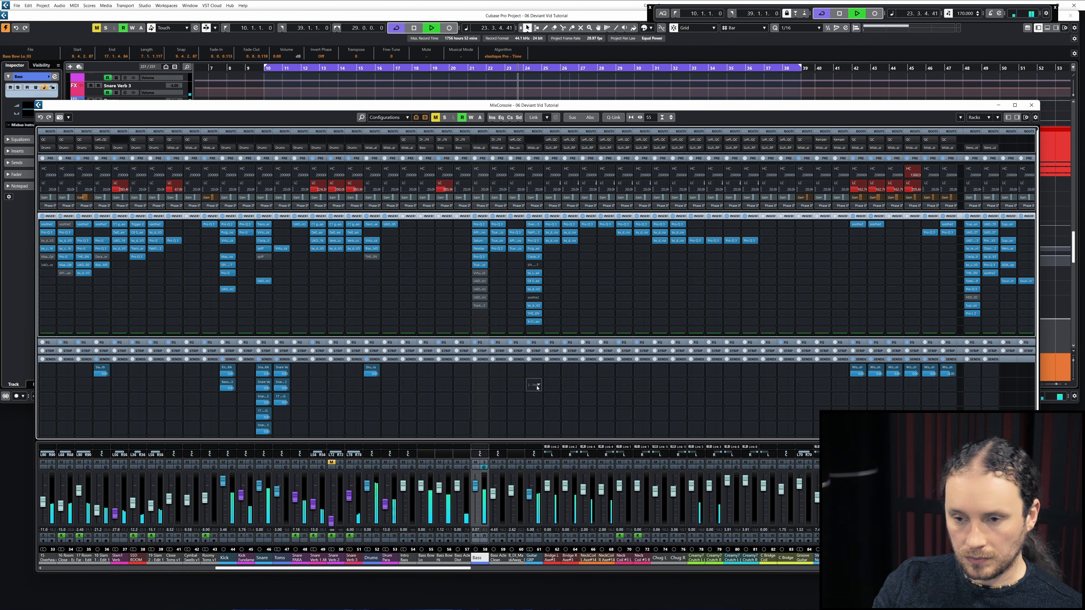
left_click_drag(476, 497, 477, 499)
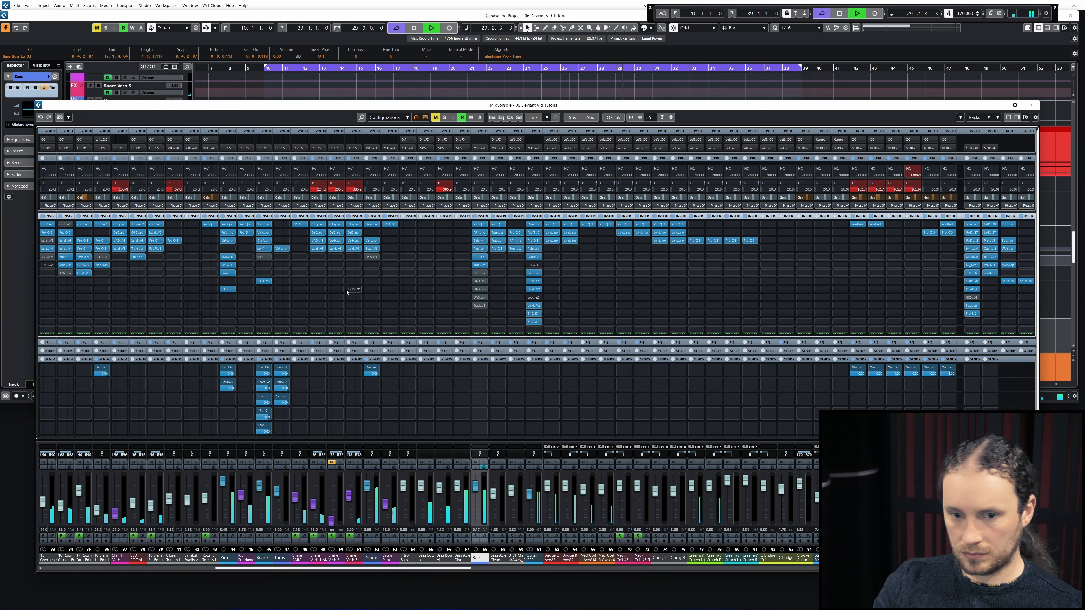
Solo the bass channel and play it back with the UAD SPL Vitalizer MK2-T insert open
key("space")
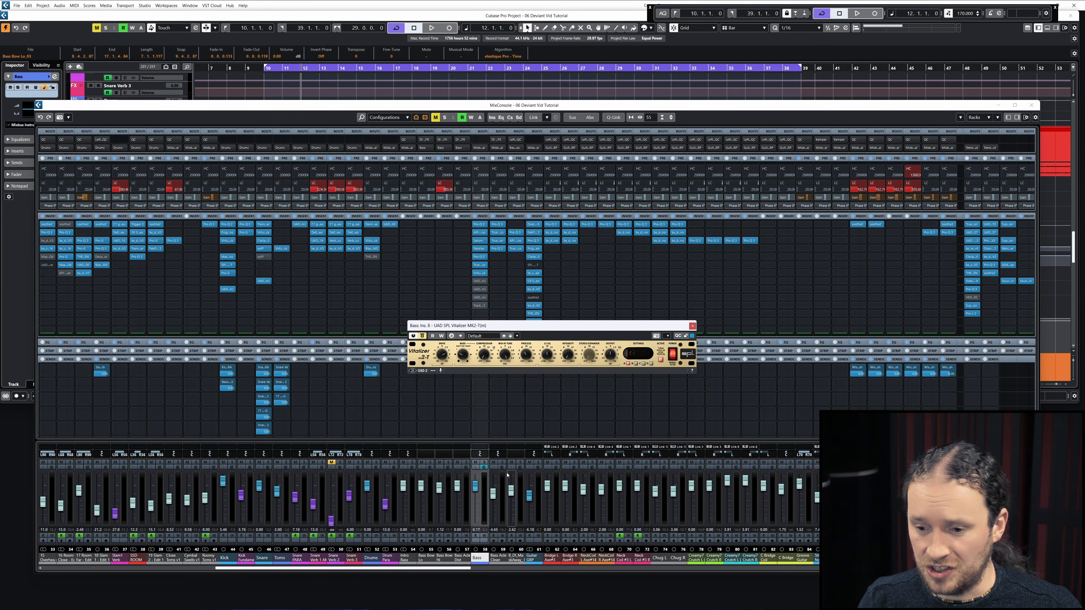
left_click(484, 462)
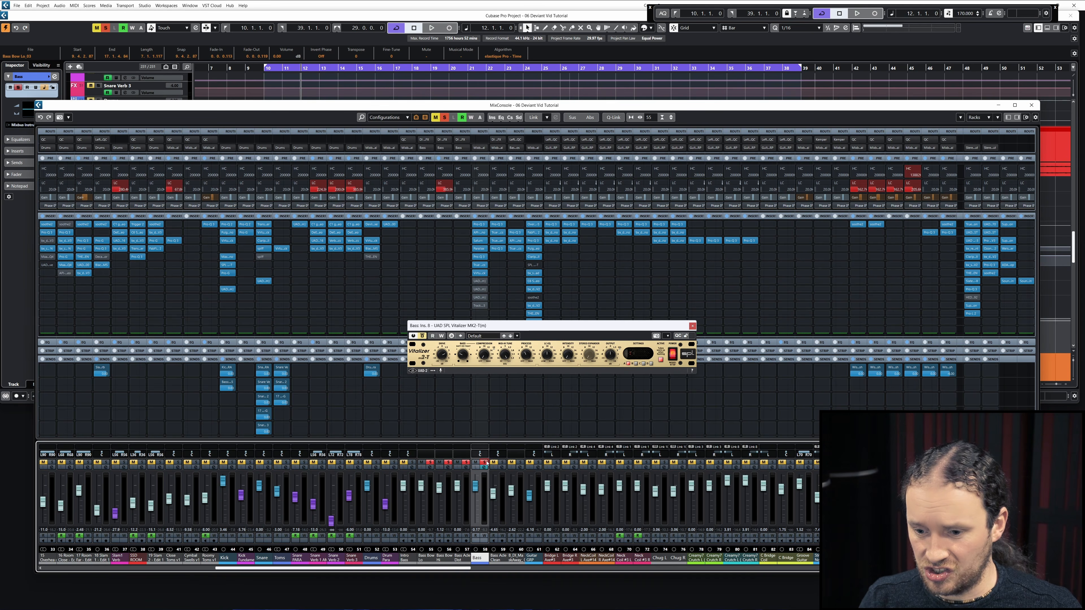
key("space")
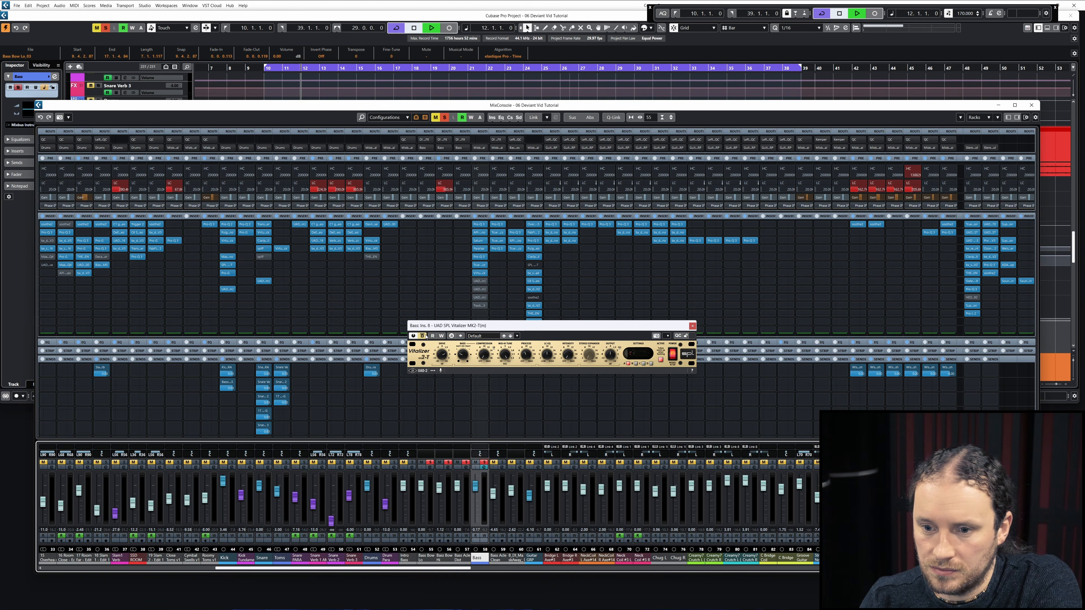
key("space")
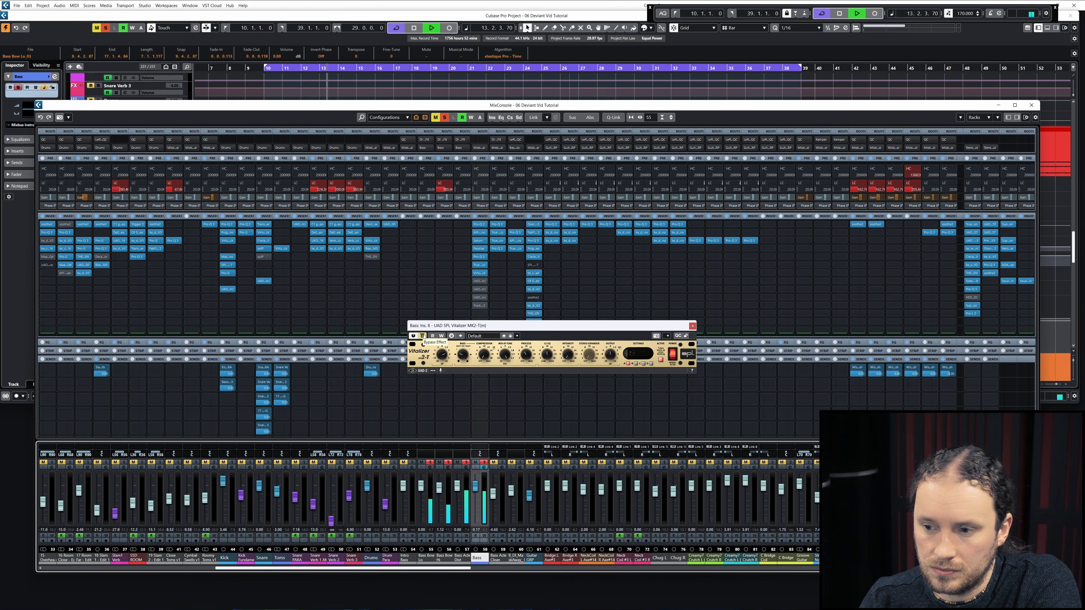
Toggle the Vitalizer's bypass on the soloed bass during playback to compare its effect, and stop playback
left_click(424, 337)
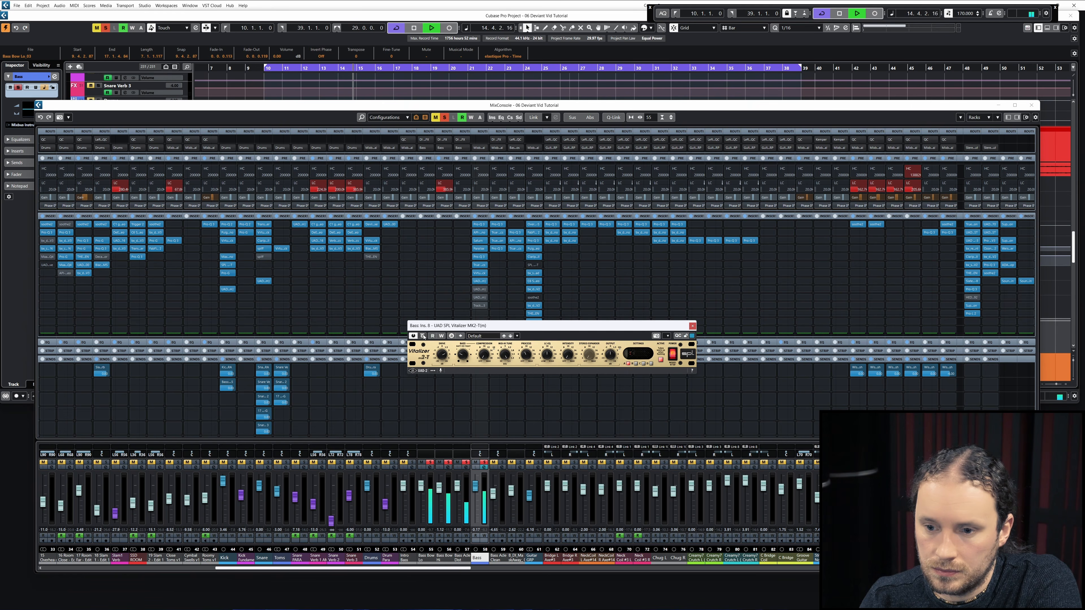
left_click(661, 361)
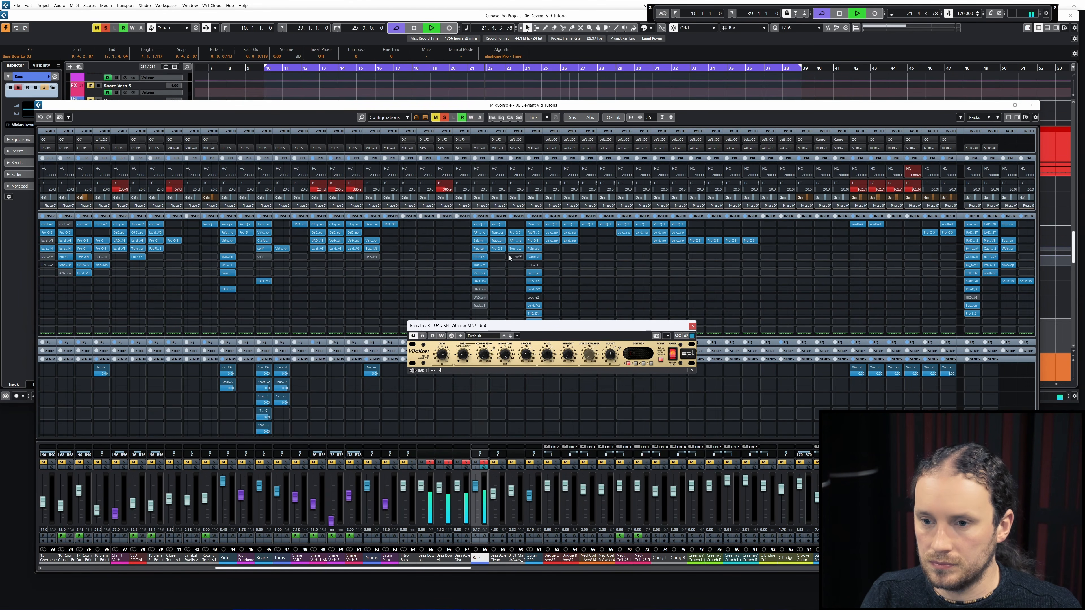
key("space")
Open the bass channel's first-insert Pro-Q 3, select its low shelf band, and arrange the EQ and Vitalizer windows side by side
left_click(485, 227)
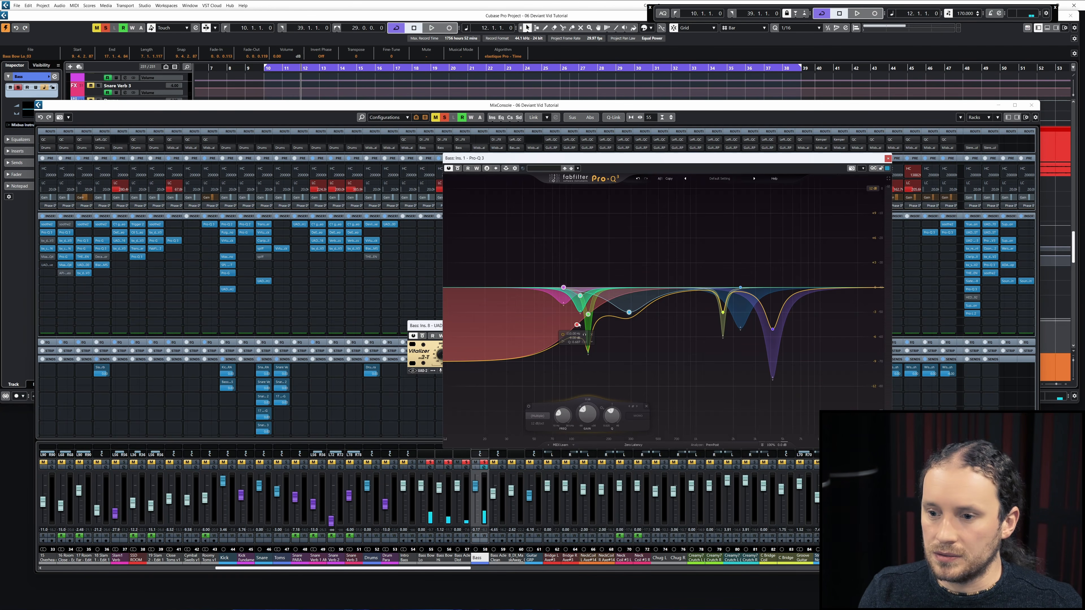
left_click(580, 327)
left_click_drag(439, 332, 272, 404)
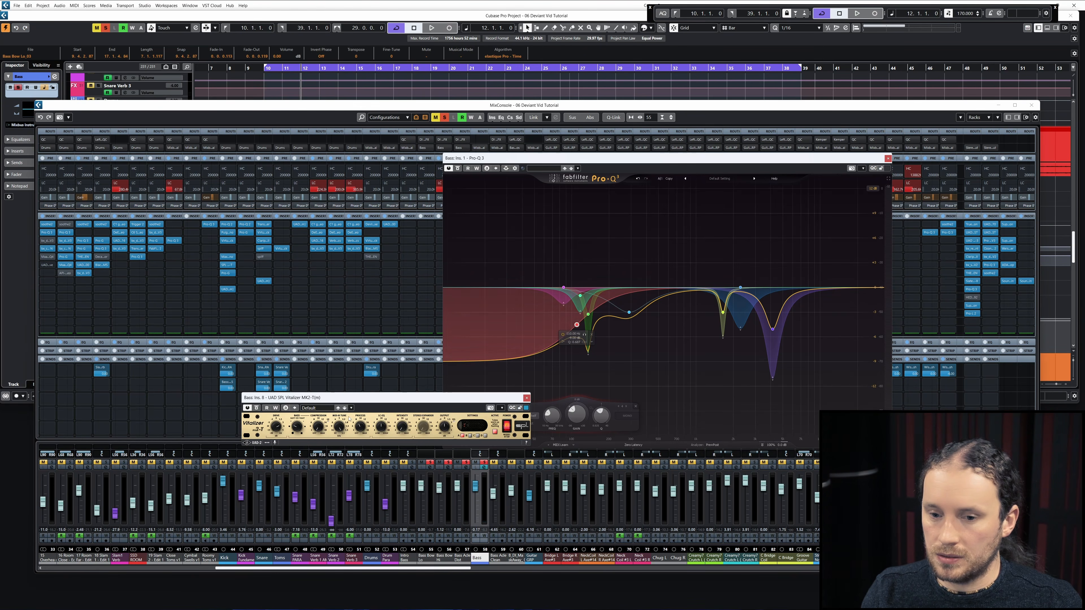
left_click_drag(353, 398, 352, 385)
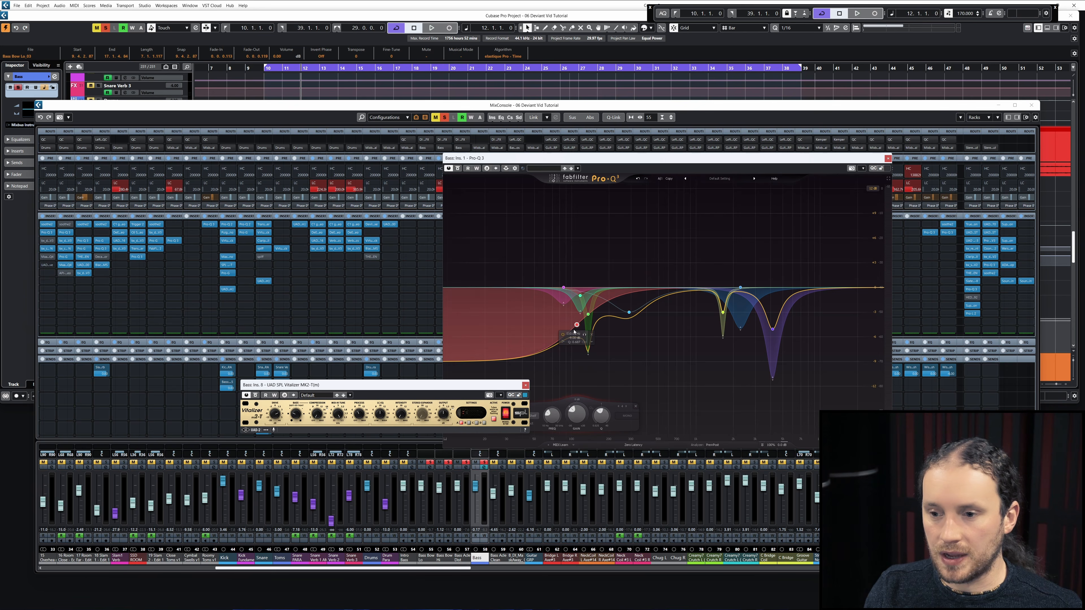
left_click_drag(487, 181, 591, 164)
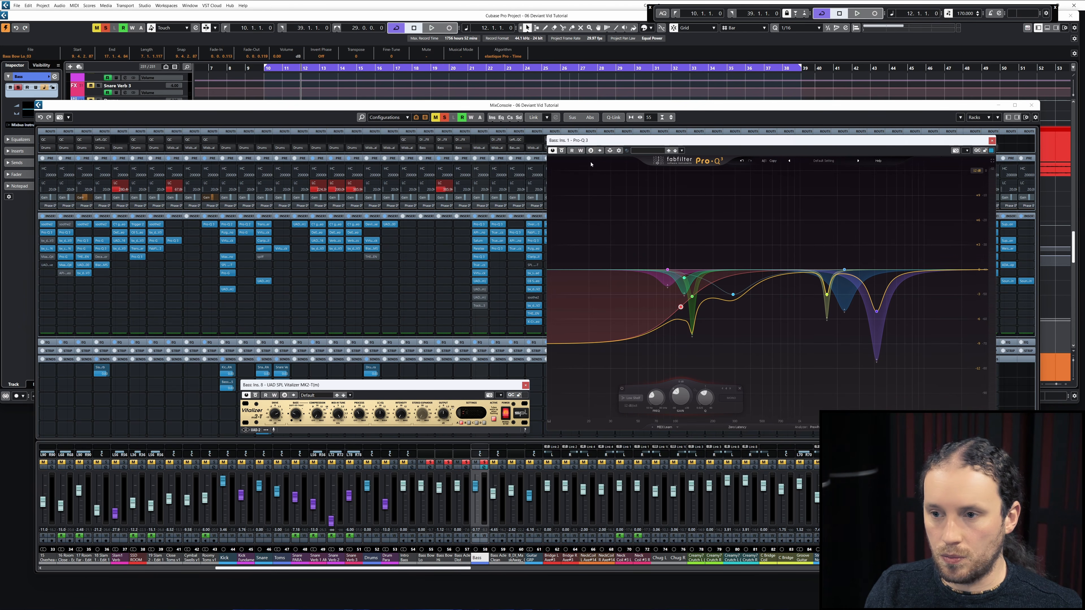
left_click_drag(377, 390, 384, 396)
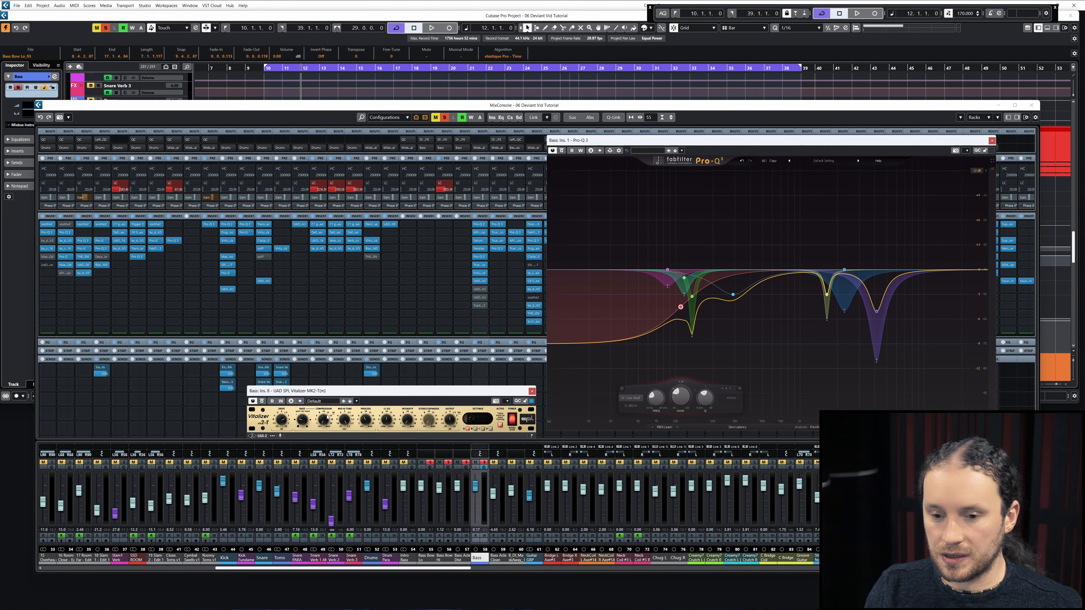
Unsolo the bass and play the full mix with the bass Pro-Q 3 and Vitalizer open
left_click(484, 462)
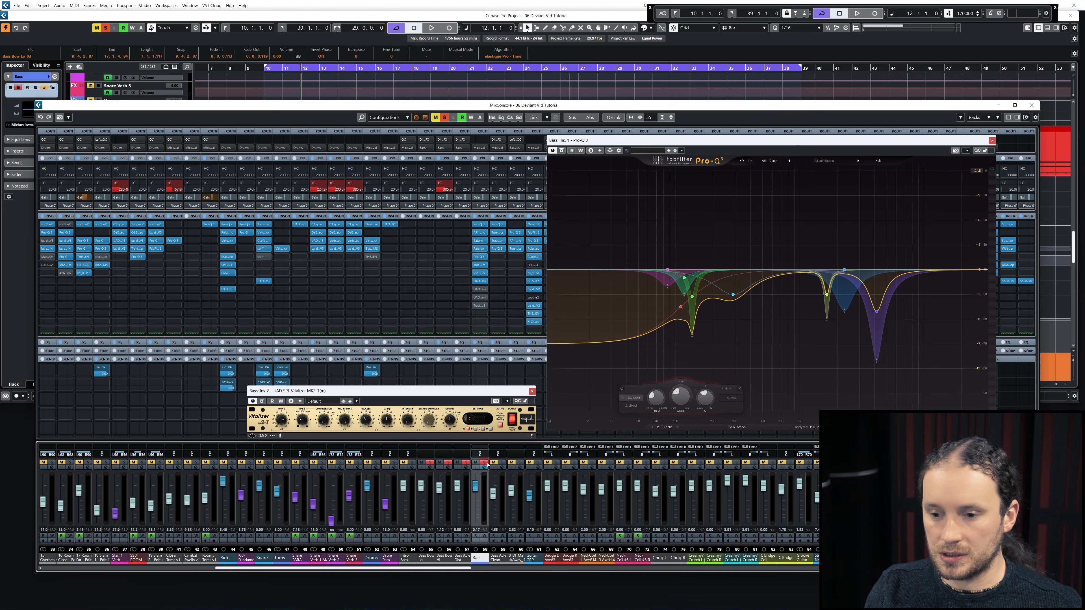
key("space")
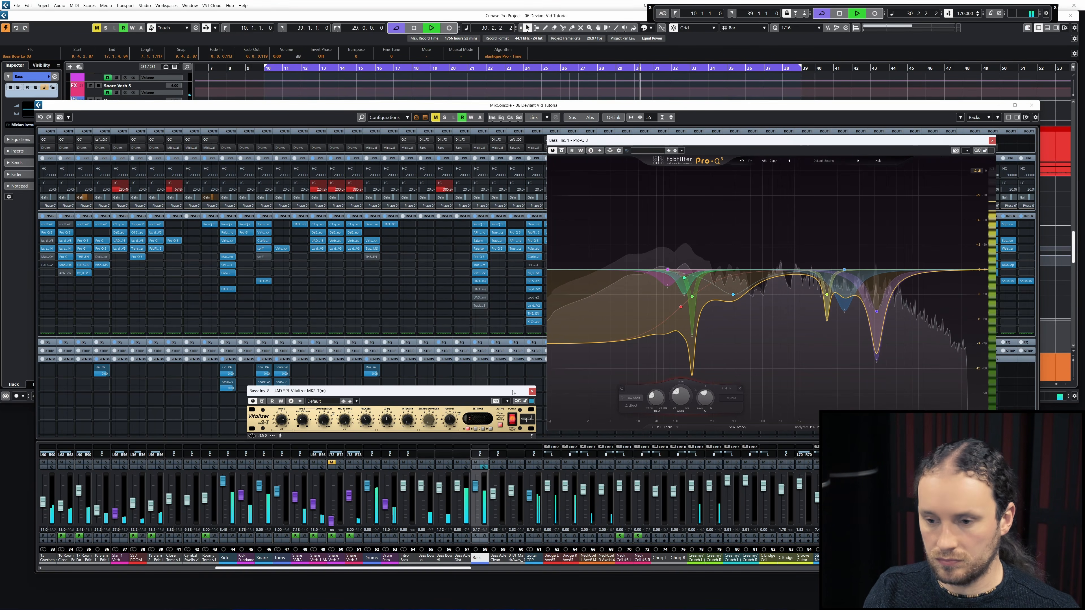
key("space")
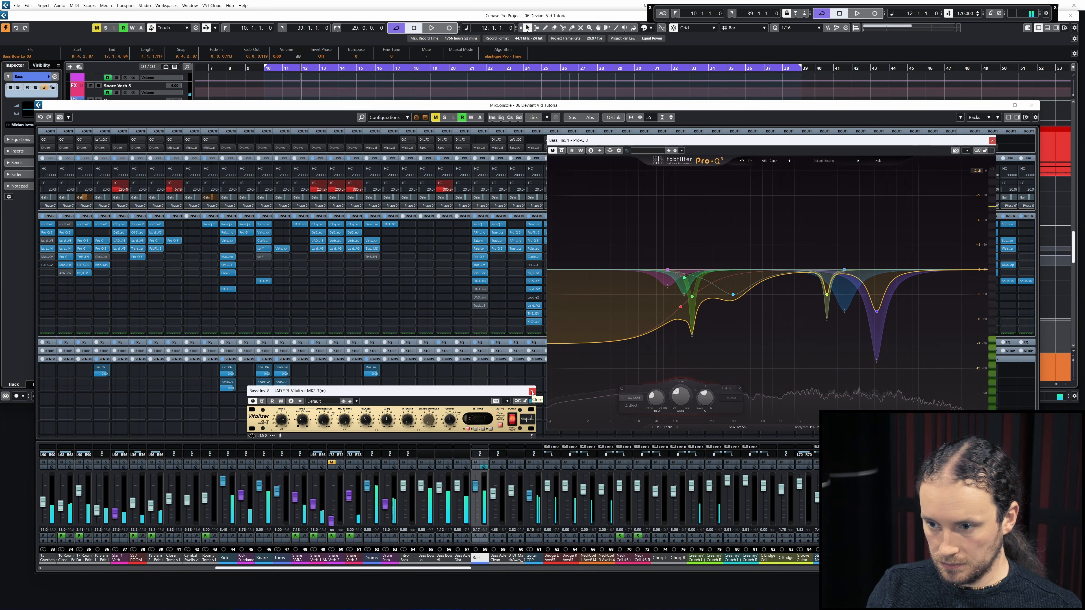
Close the Vitalizer and Pro-Q 3 windows of the bass channel
left_click_drag(334, 394, 378, 376)
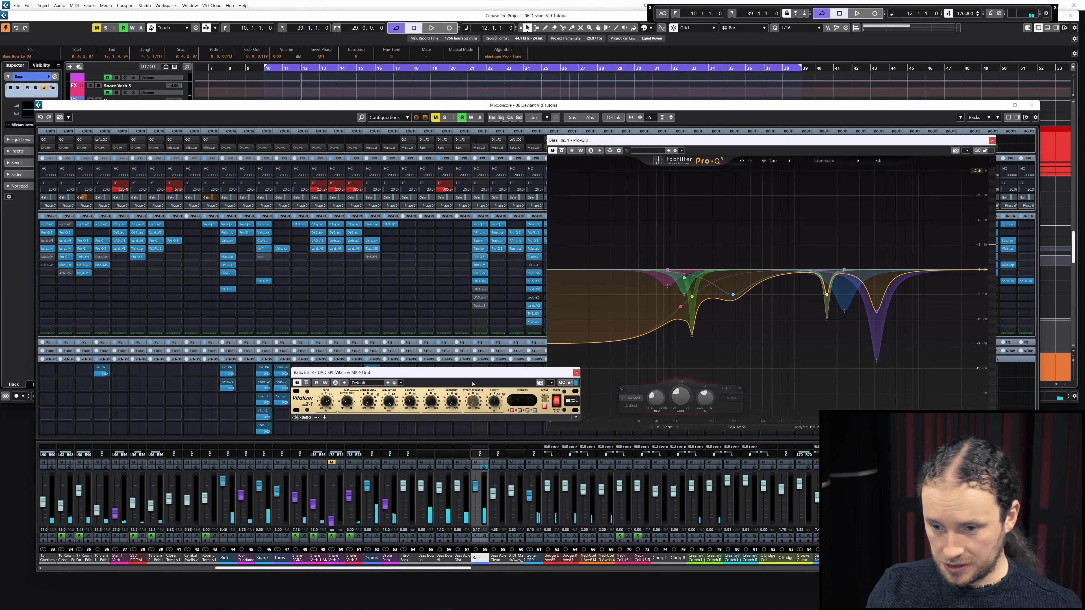
left_click(576, 373)
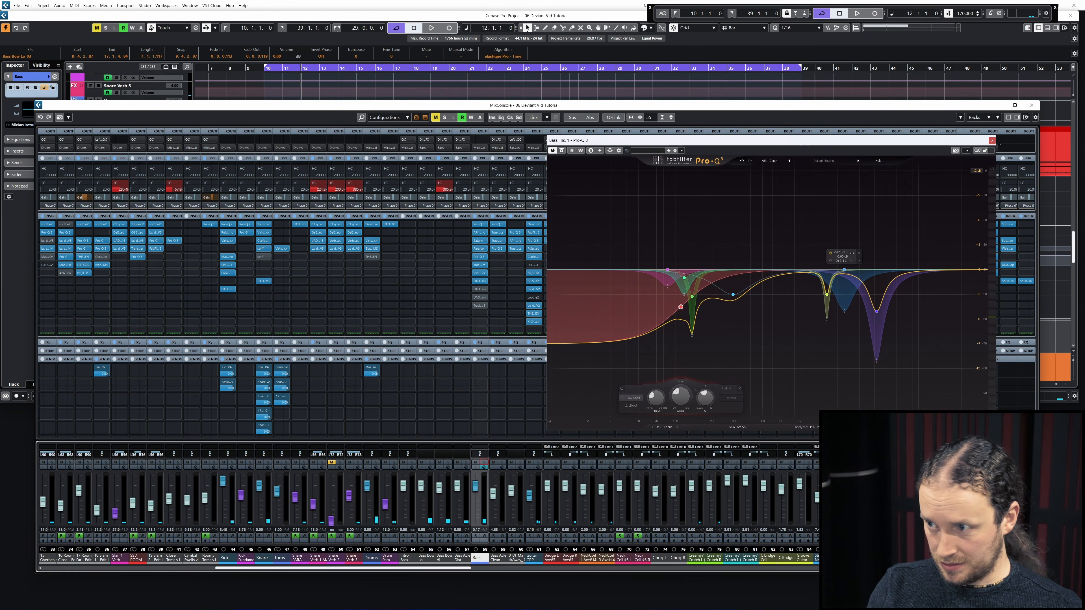
key("ctrl+w")
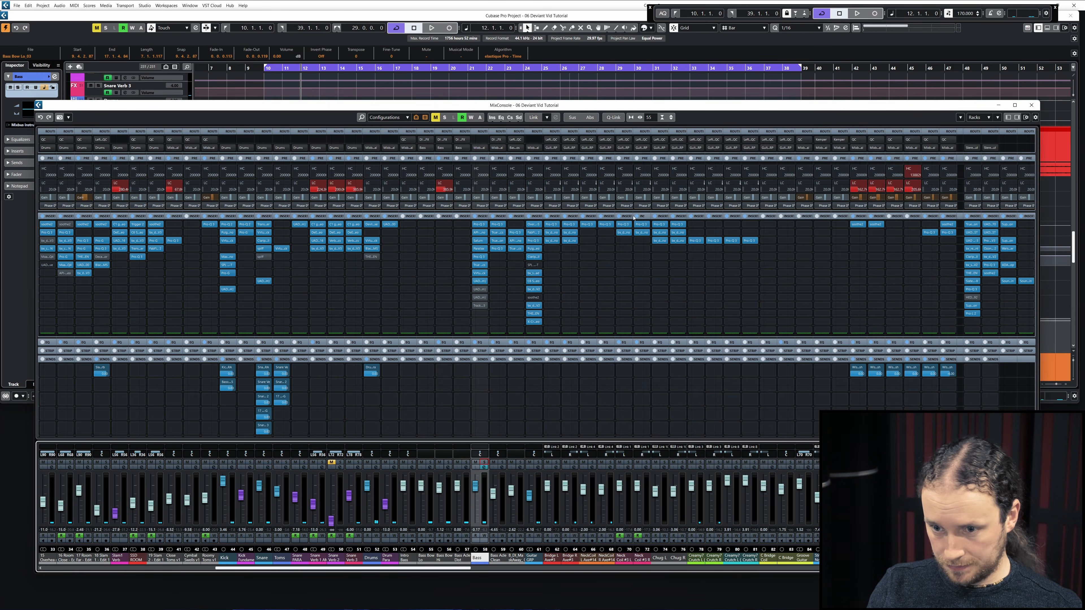
Enable and open the UAD Vertigo VSM-3 on the bass channel's insert 9, reposition its window and solo the bass
left_click(478, 293)
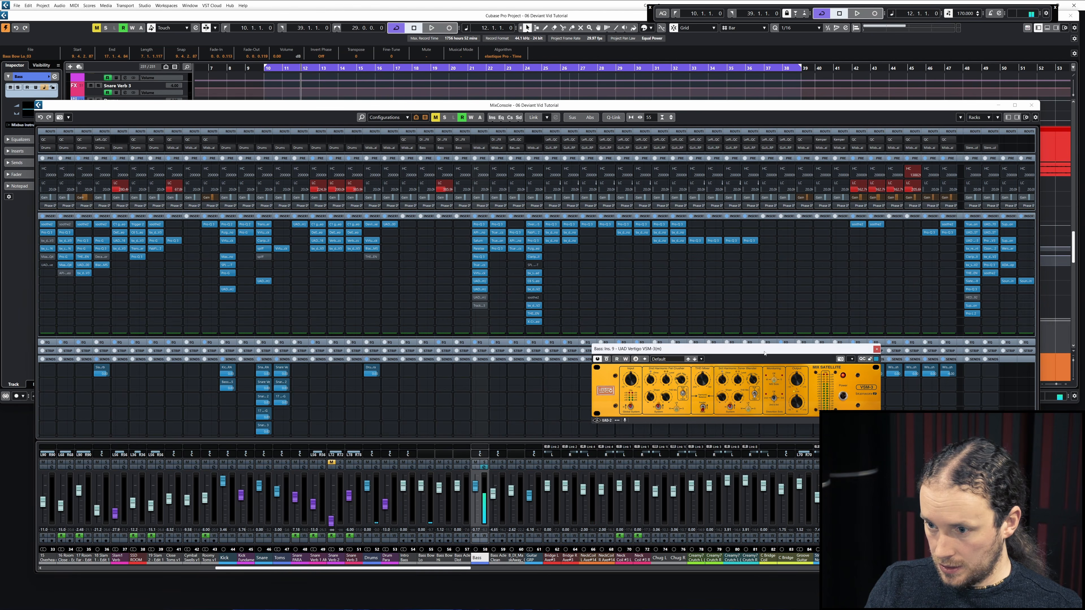
left_click_drag(452, 280, 514, 257)
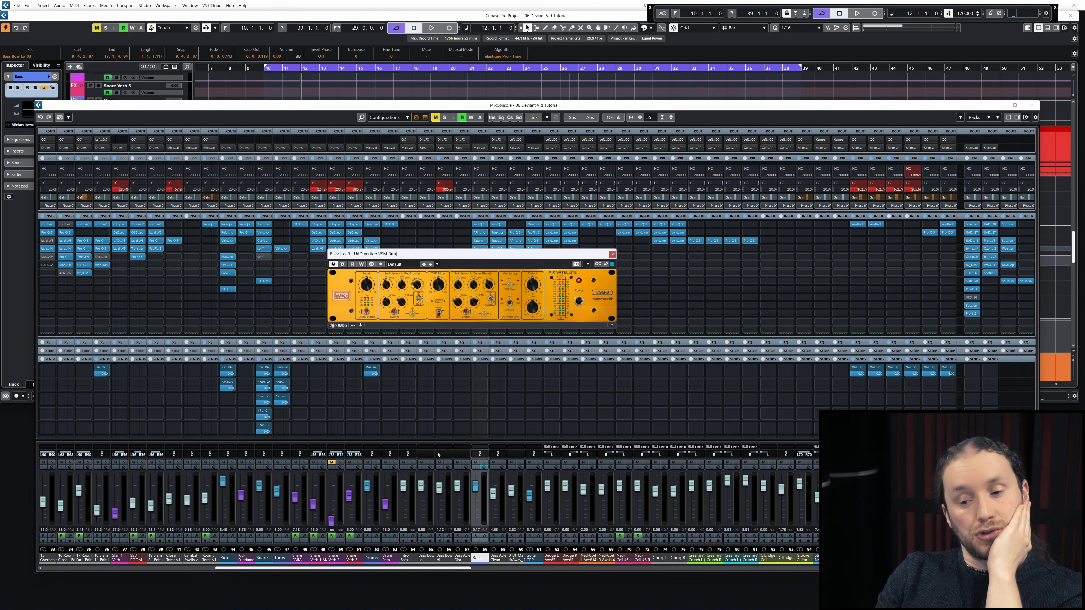
left_click(485, 462)
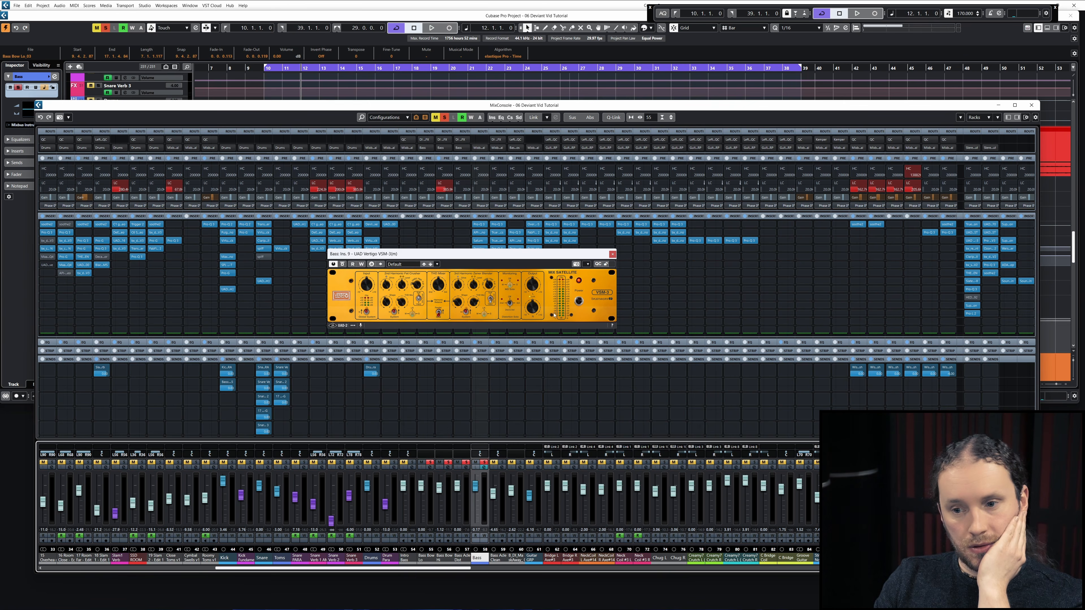
left_click(510, 305)
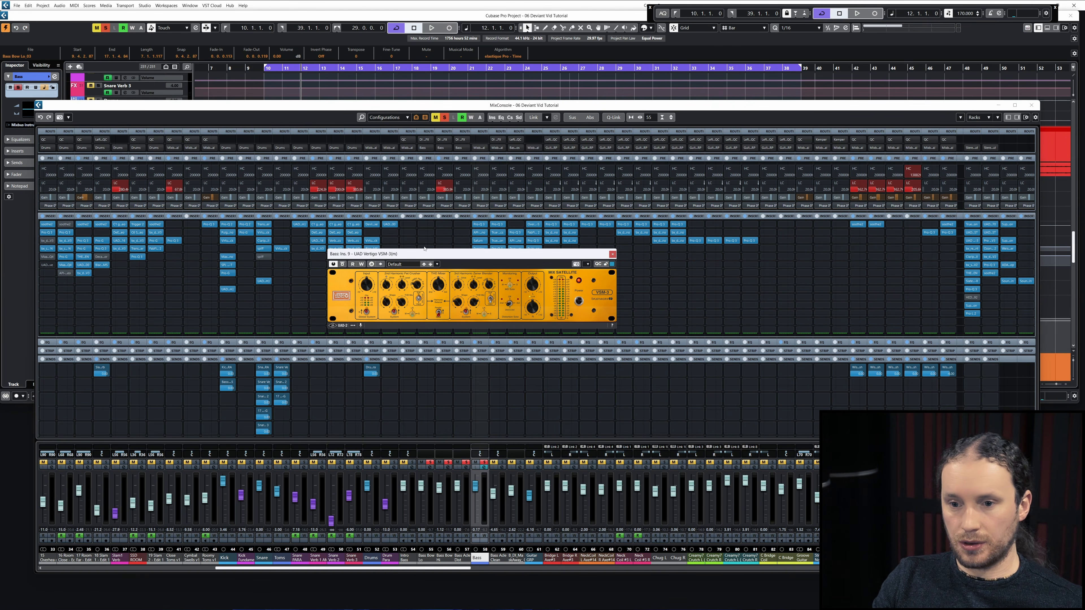
left_click_drag(424, 253, 403, 258)
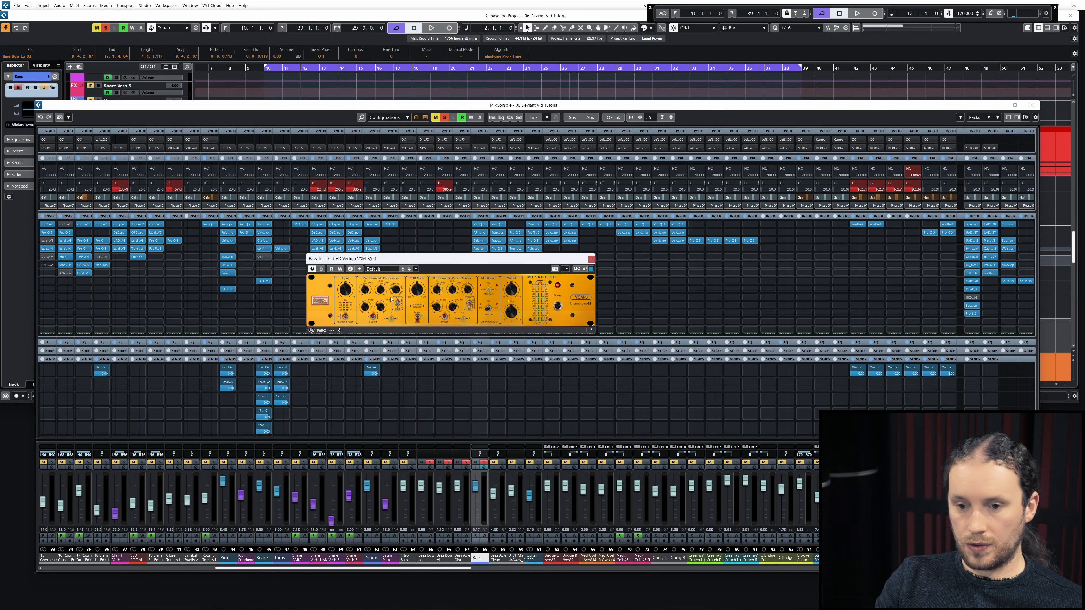
Audition the soloed bass through the VSM-3 in repeated passes, trying a slight adjustment of a knob in its second harmonic section
key("space")
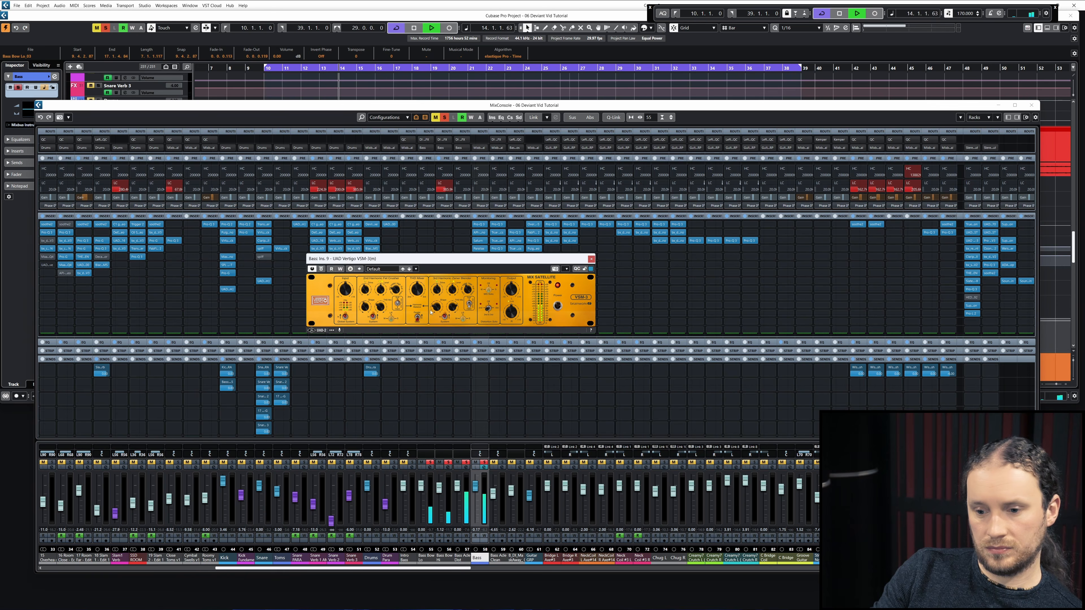
key("space")
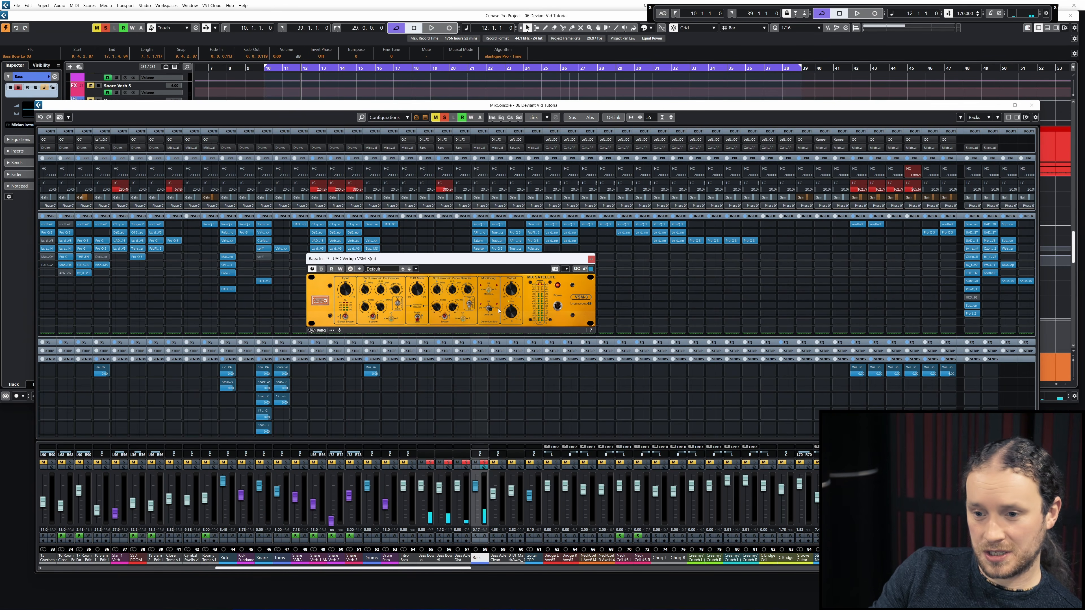
key("space")
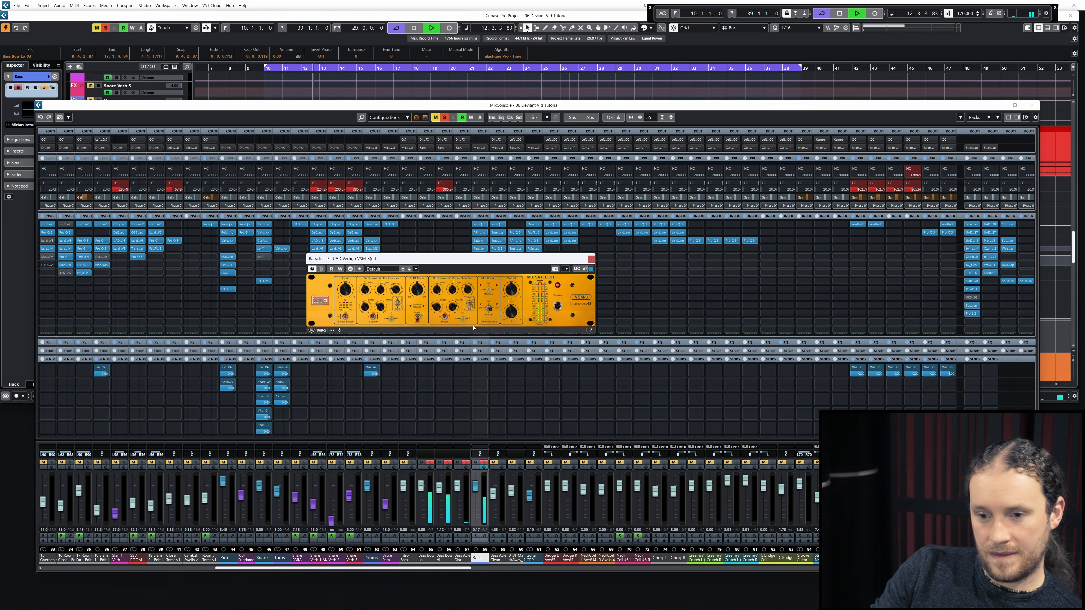
mouse_move(438, 307)
left_mouse_down()
mouse_move(447, 297)
mouse_move(436, 304)
left_mouse_up()
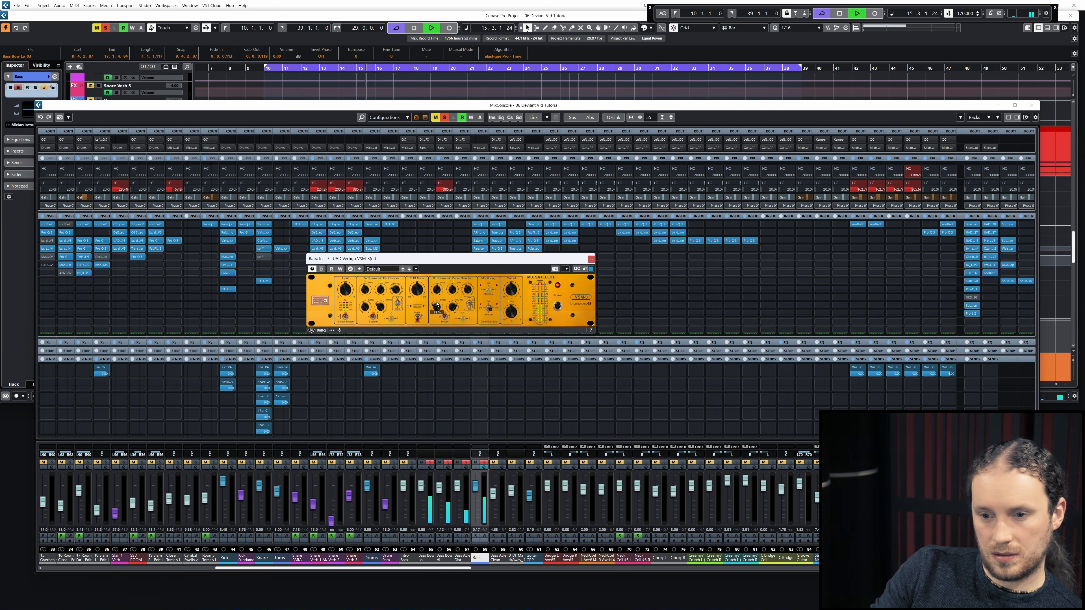
key("space")
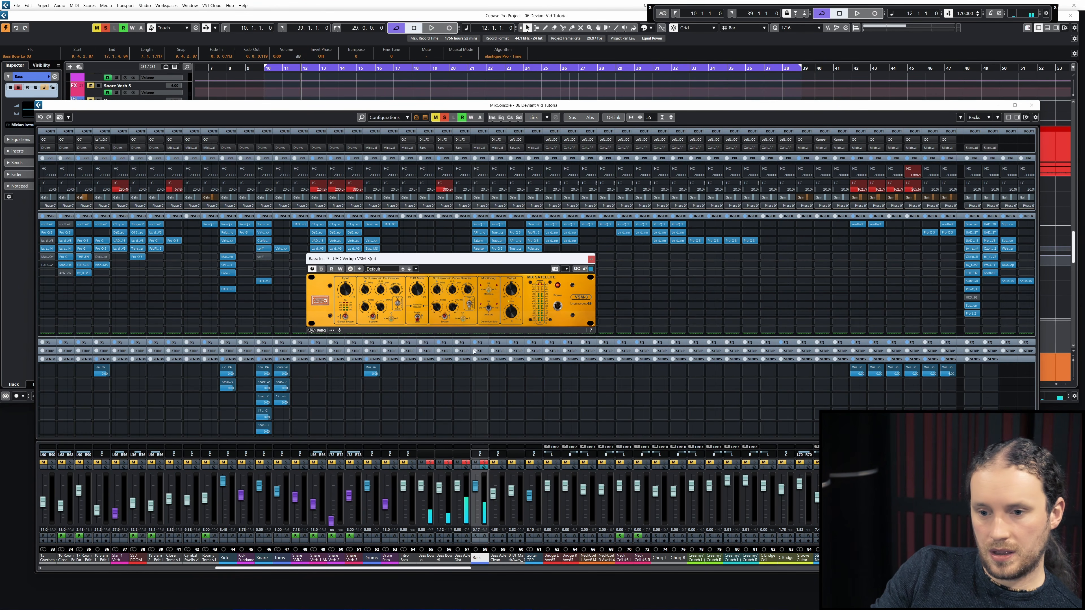
key("space")
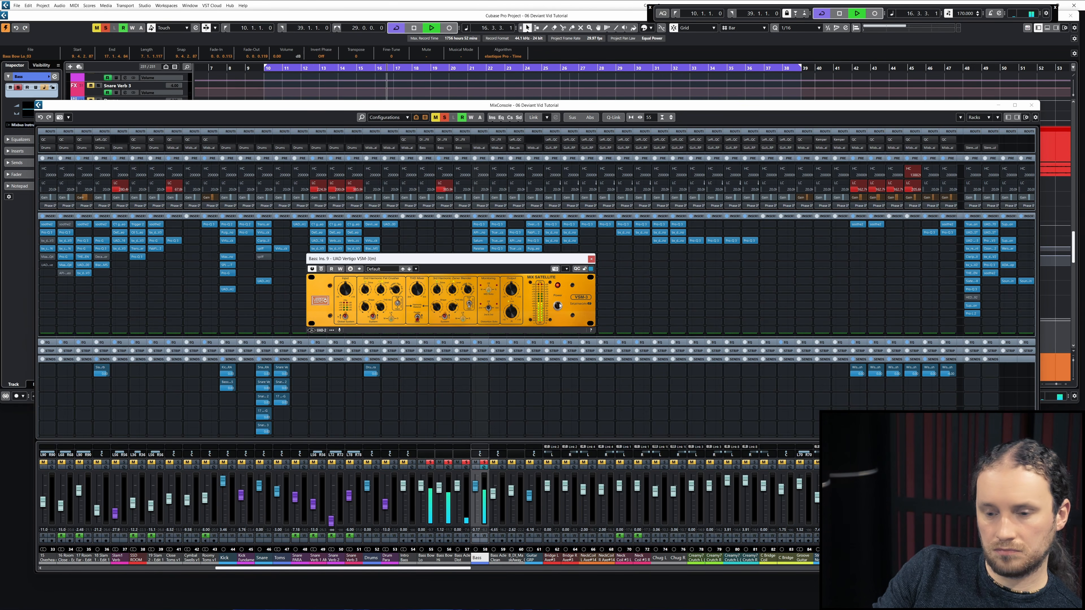
key("space")
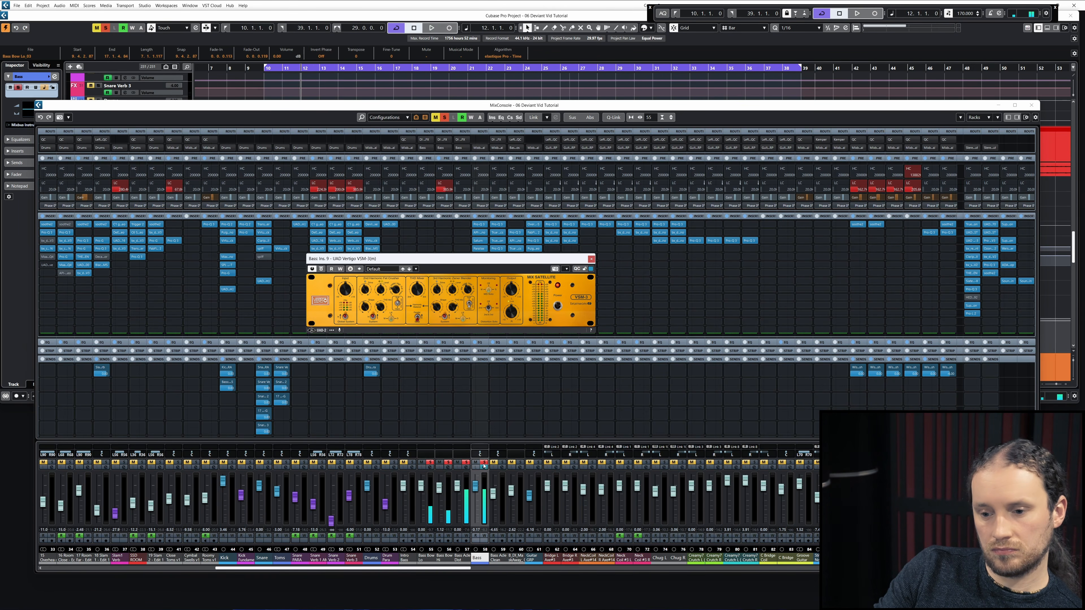